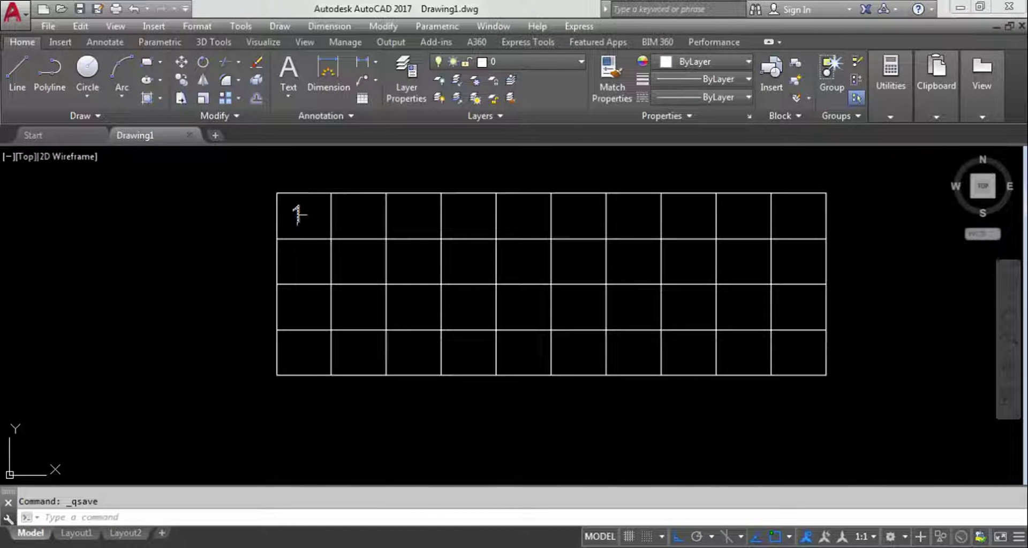
Array-copy the number 1 into ten evenly spaced copies across the grid's top row
left_click(300, 218)
type("co")
key("Return")
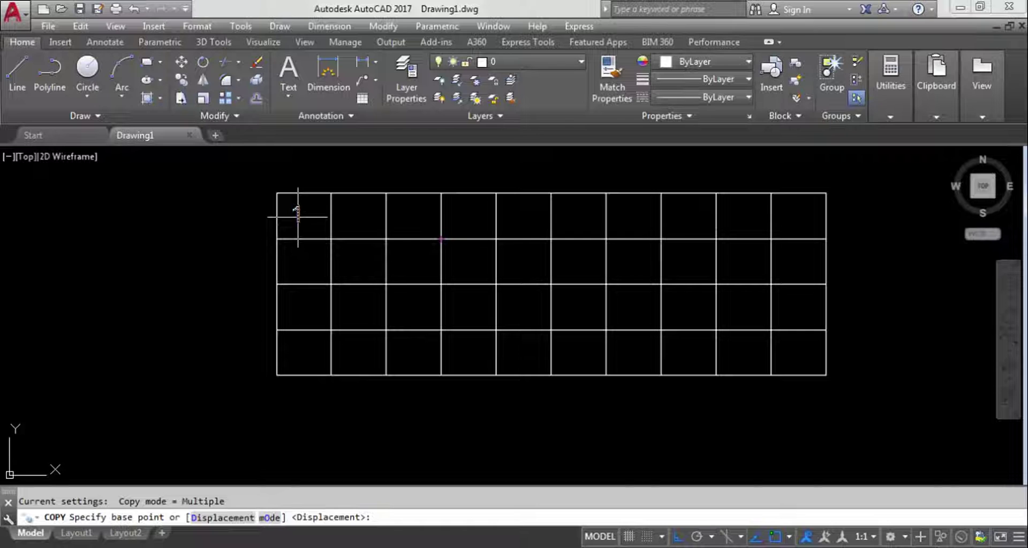
left_click(276, 193)
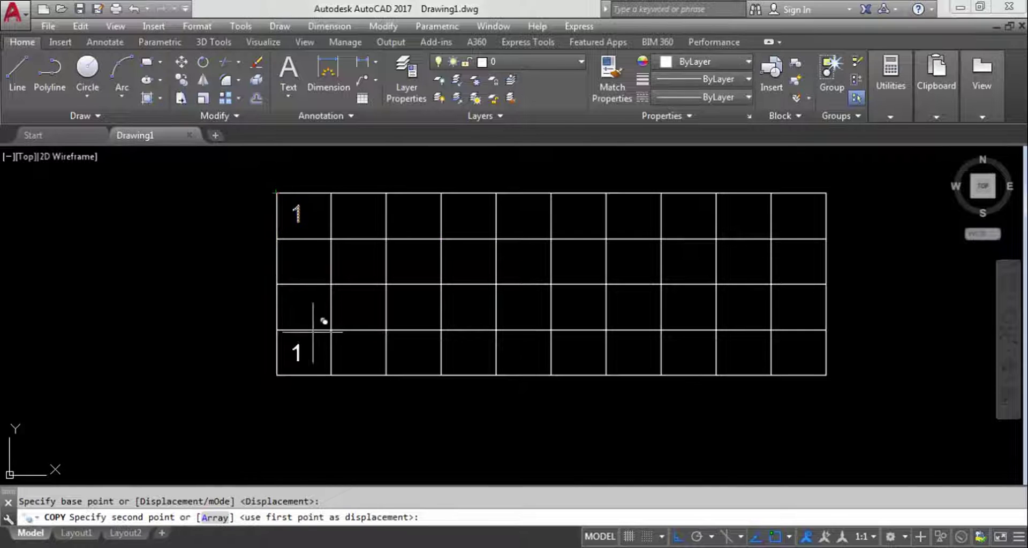
left_click(215, 517)
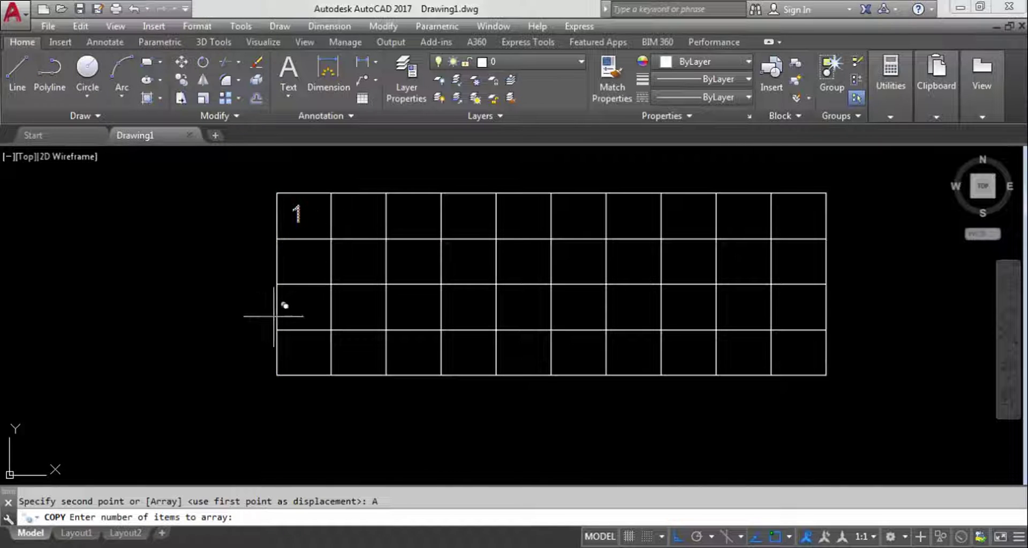
type("10")
key("Return")
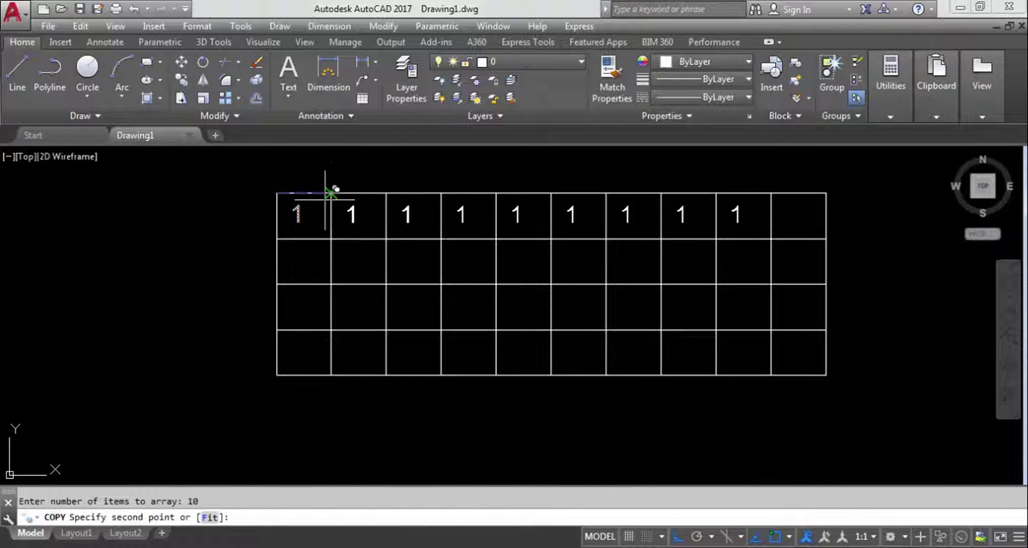
left_click(331, 193)
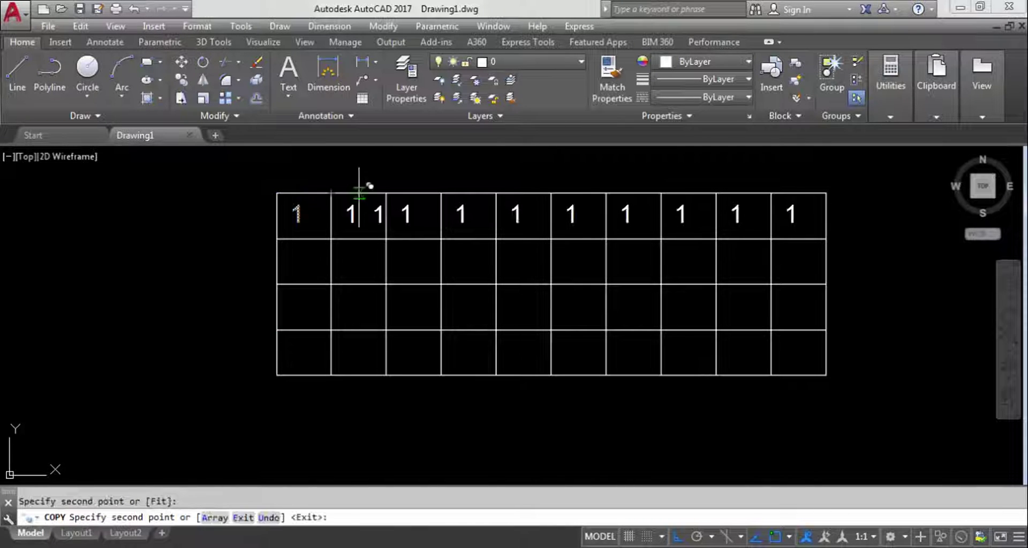
key("Escape")
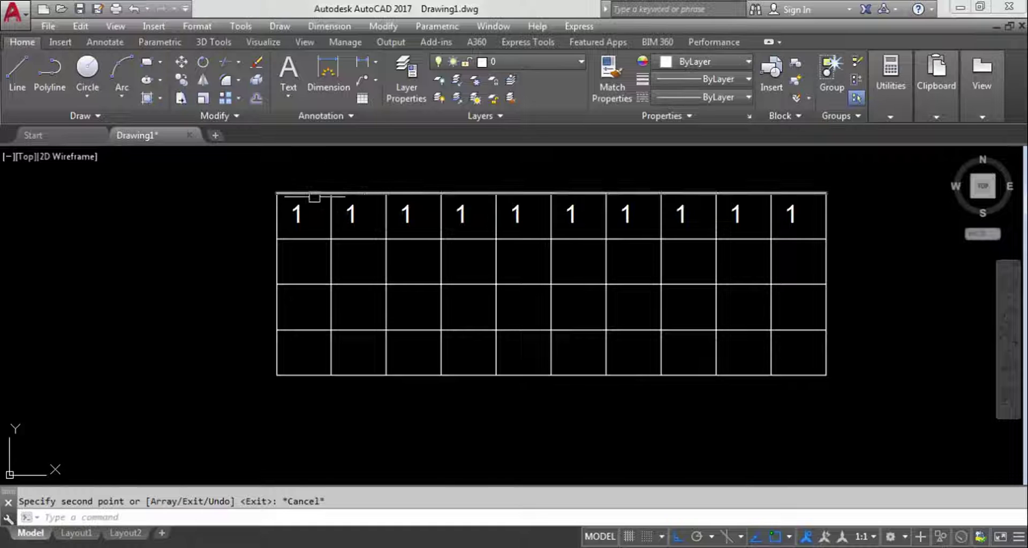
left_click(298, 215)
Copy the top row of ten 1s down into rows two, three and four
key("Escape")
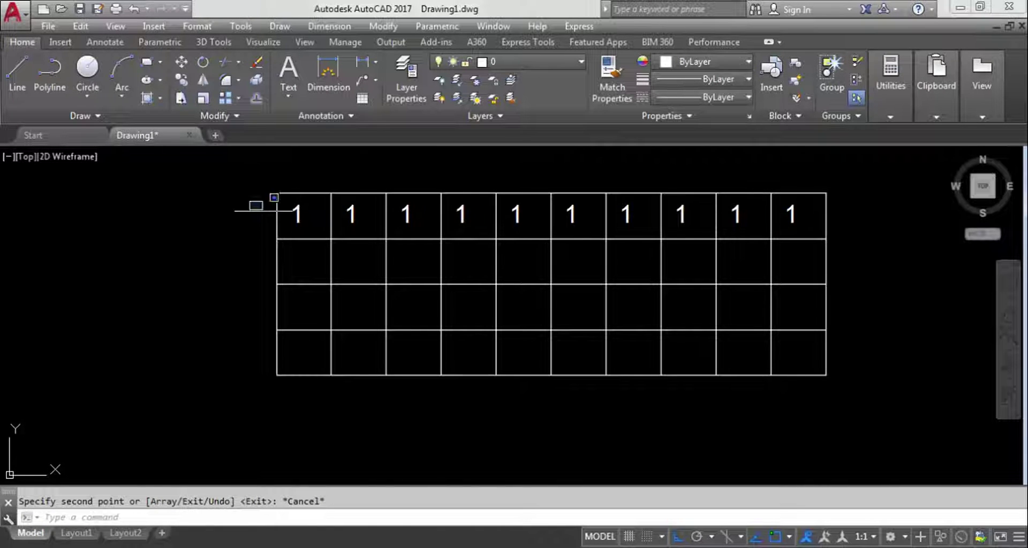
left_click(250, 202)
left_click(811, 233)
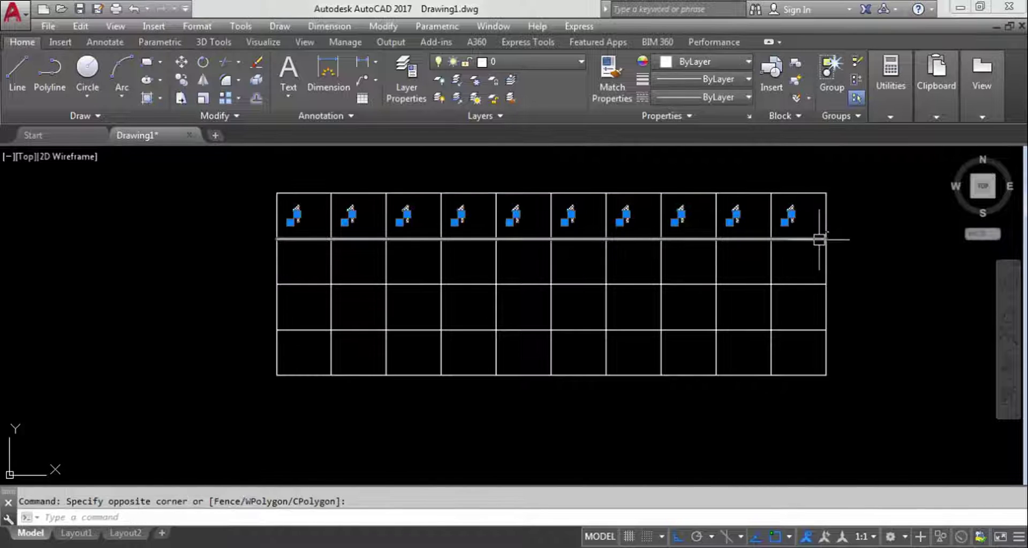
type("CO")
key("Return")
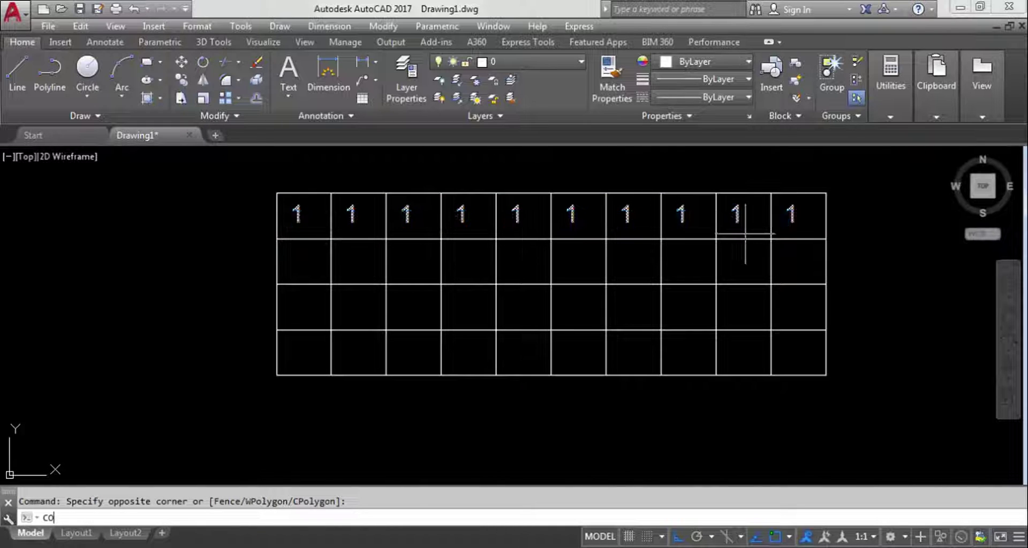
left_click(276, 192)
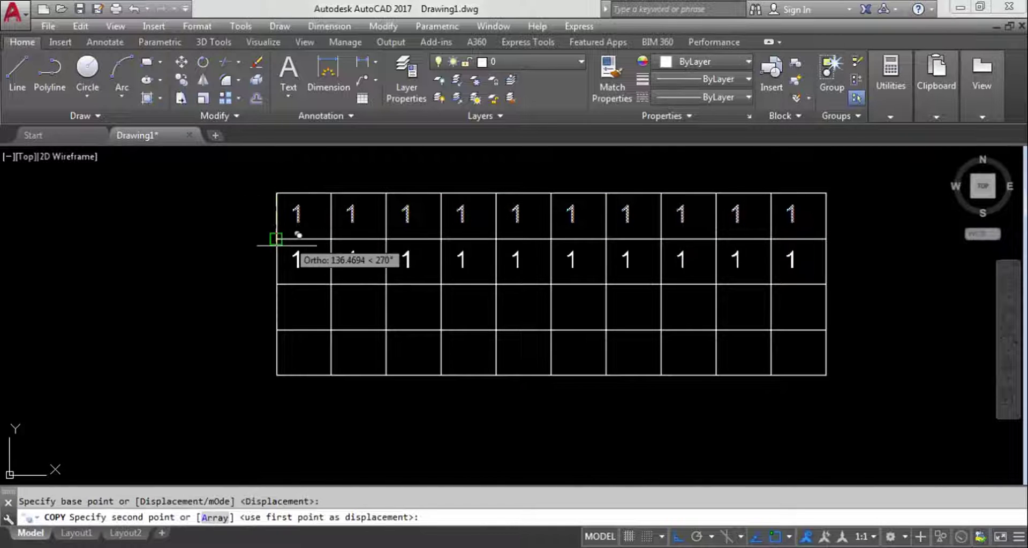
left_click(275, 239)
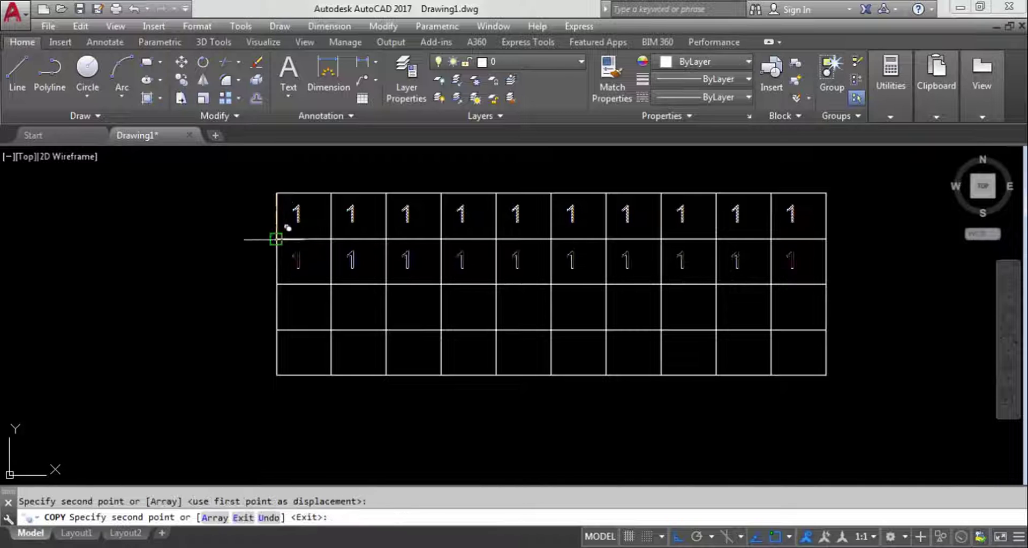
left_click(276, 285)
left_click(276, 330)
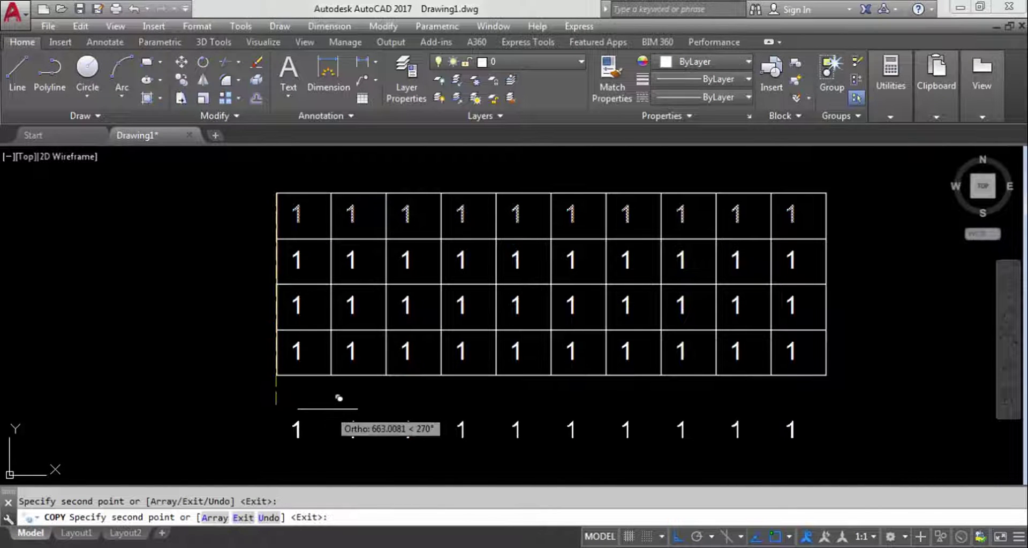
key("Escape")
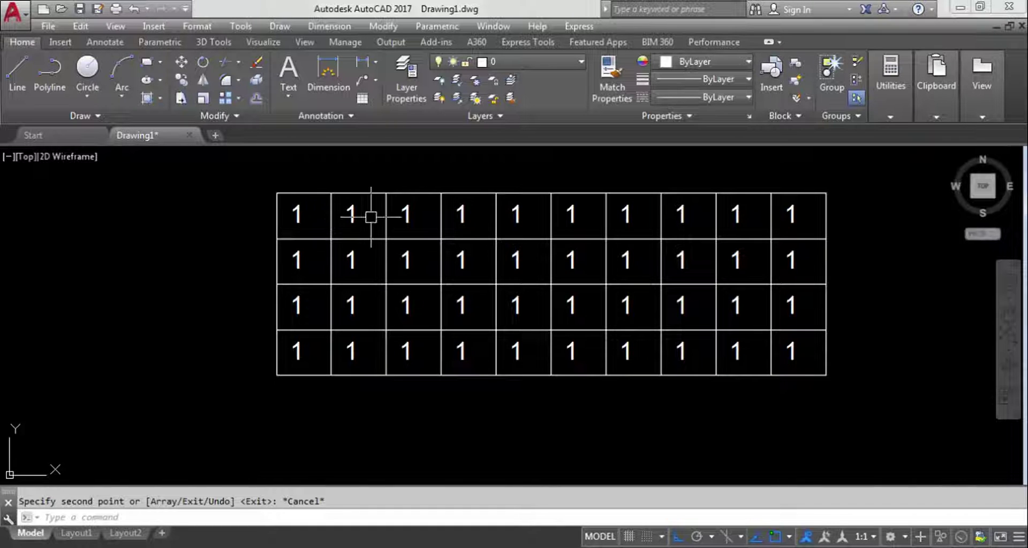
Edit the second top-row cell to read 2, leaving the third cell's 1 unchanged
left_click(351, 215)
double_click(351, 211)
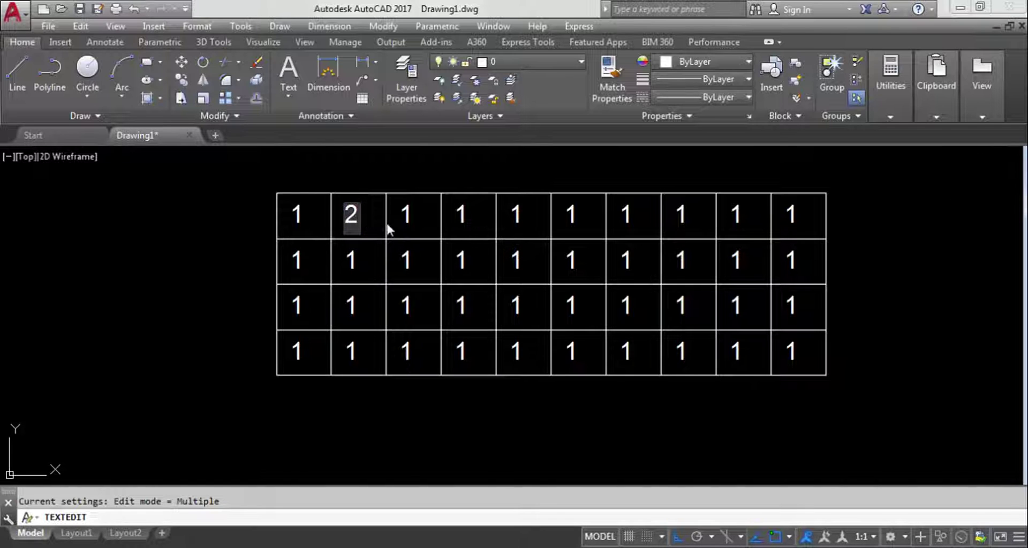
left_click(388, 227)
left_click(407, 215)
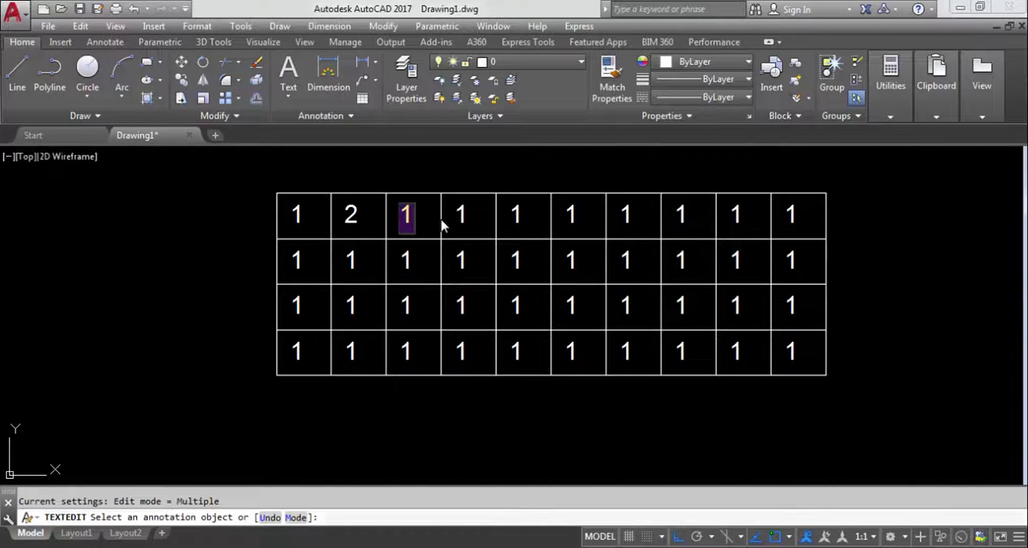
left_click(440, 218)
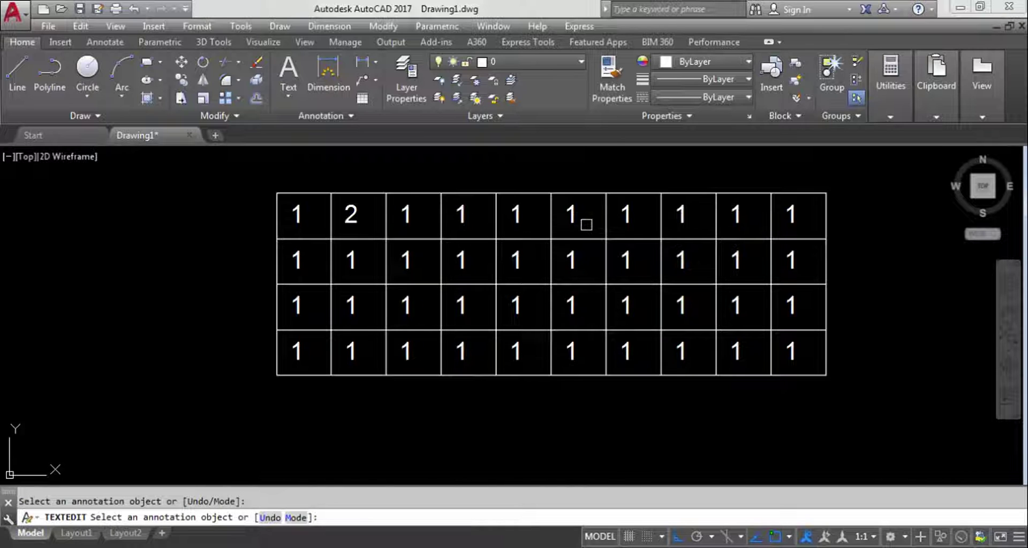
key("Escape")
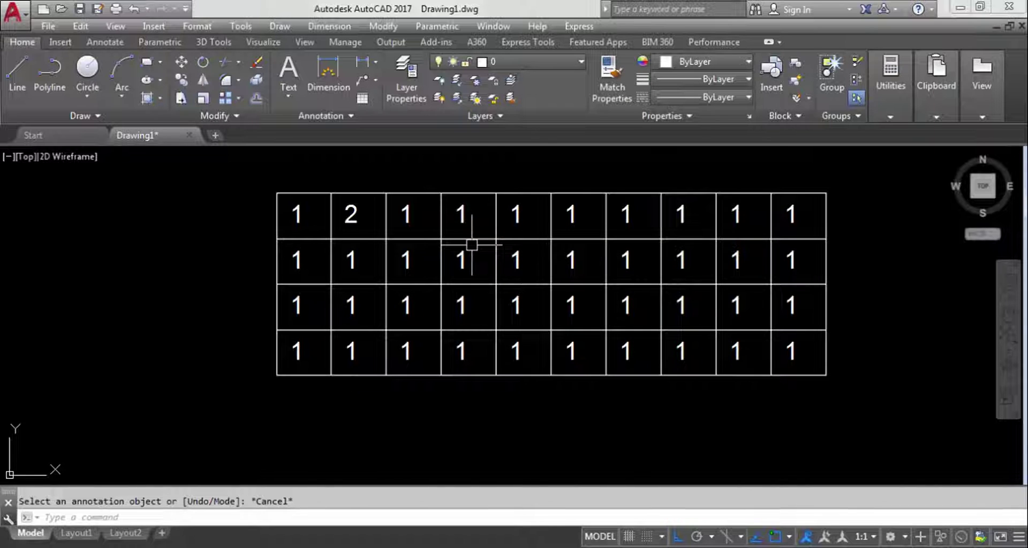
Start TCOUNT and window-select the ten numbers in the top row
type("TCO")
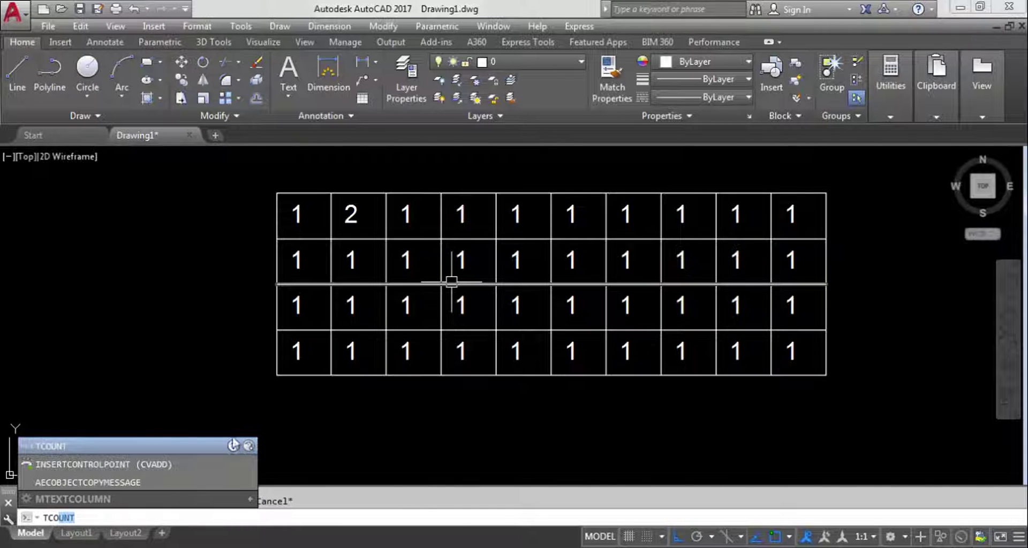
key("Return")
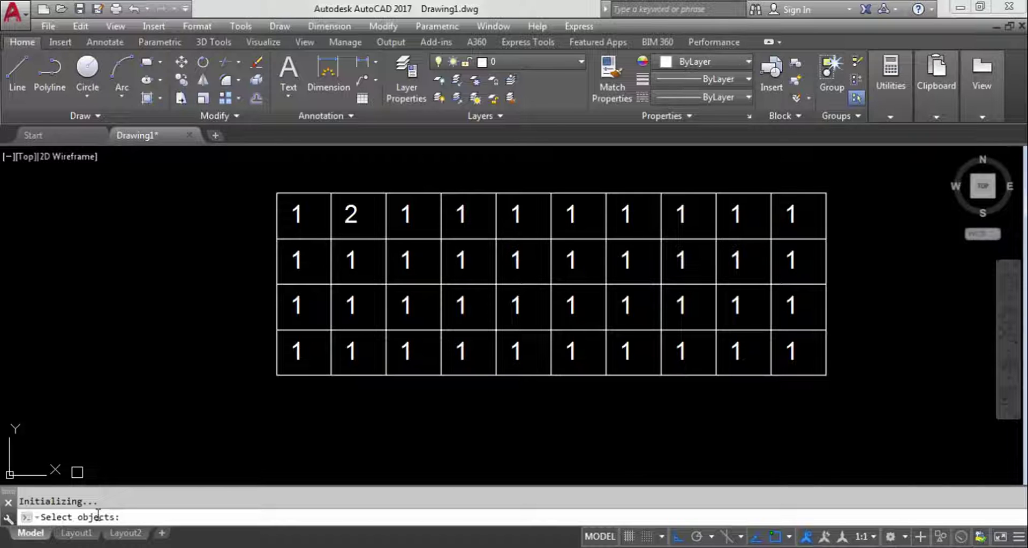
left_click(247, 203)
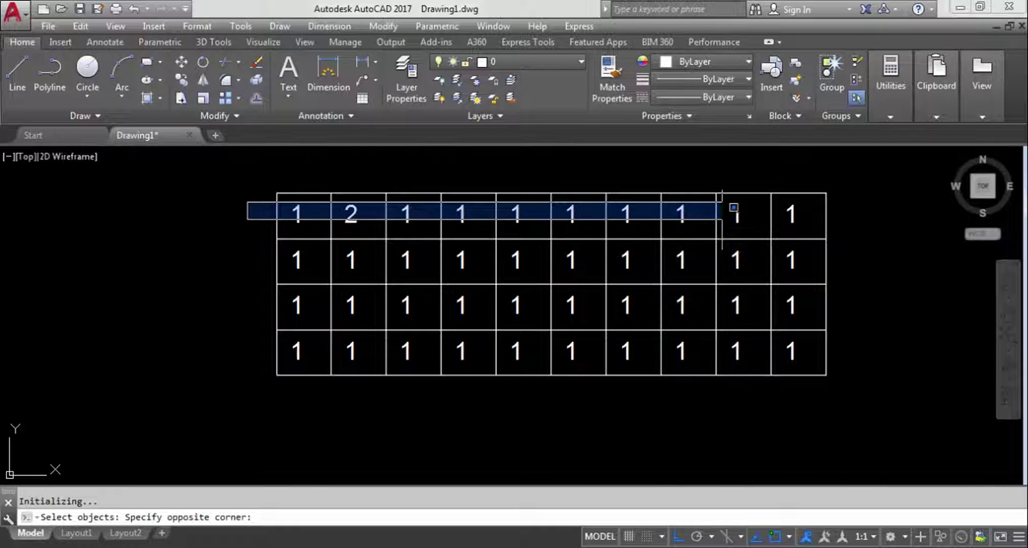
left_click(814, 227)
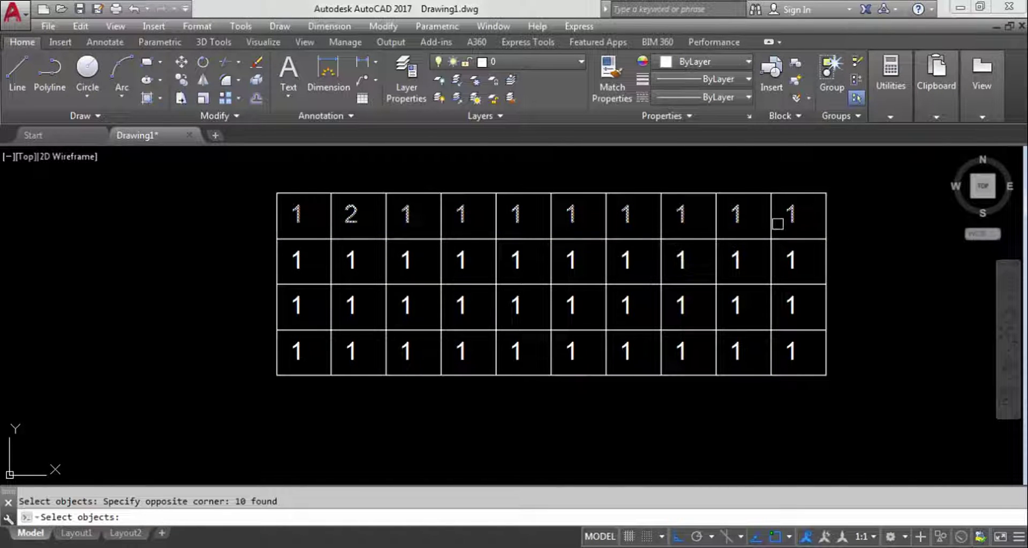
key("Return")
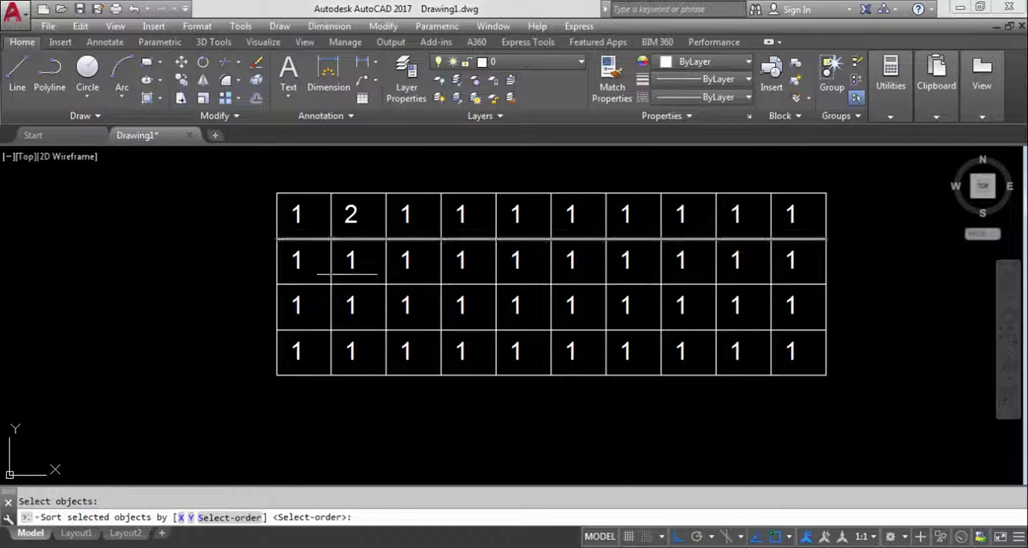
Sort by X, count from 1 in steps of 1, and overwrite the top row
left_click(182, 518)
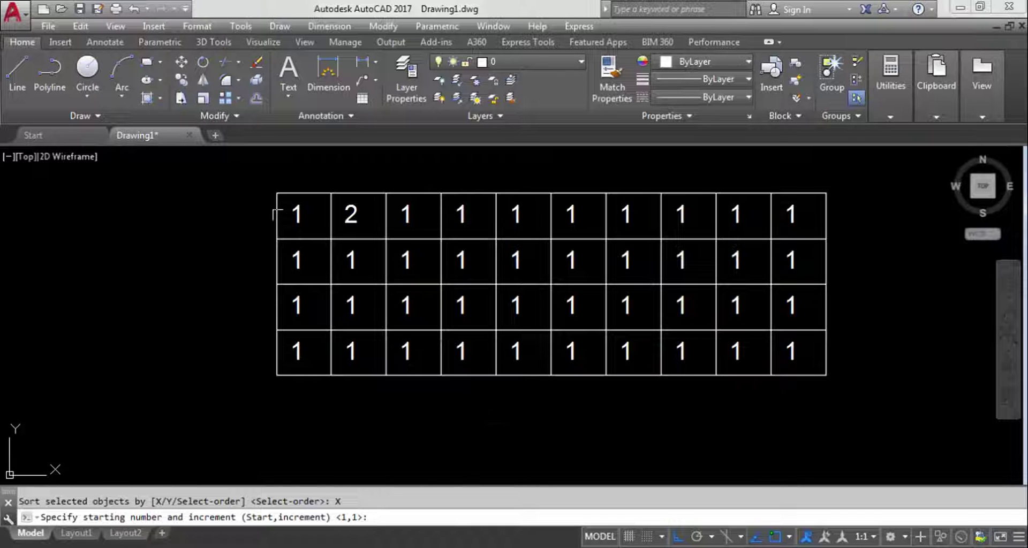
type("1,1")
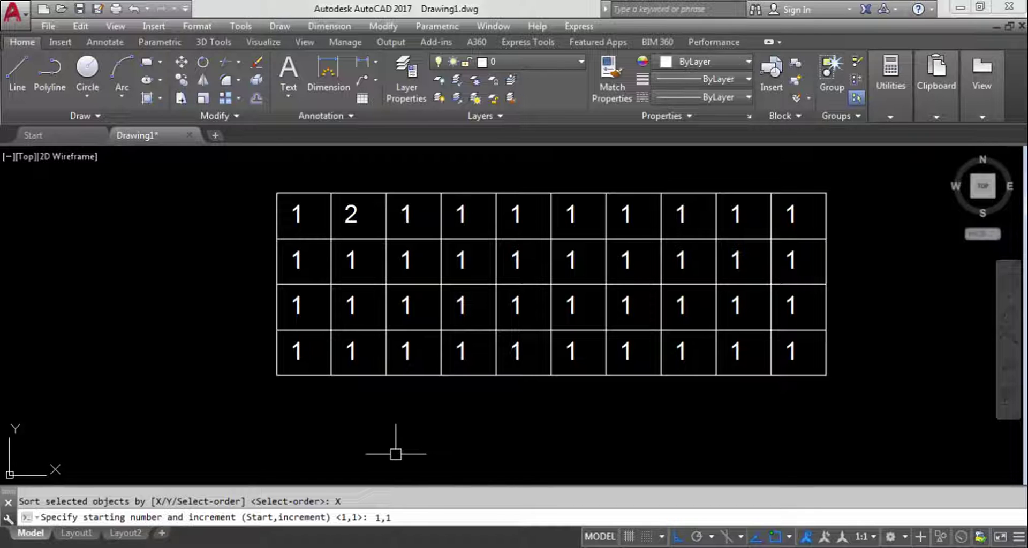
key("Return")
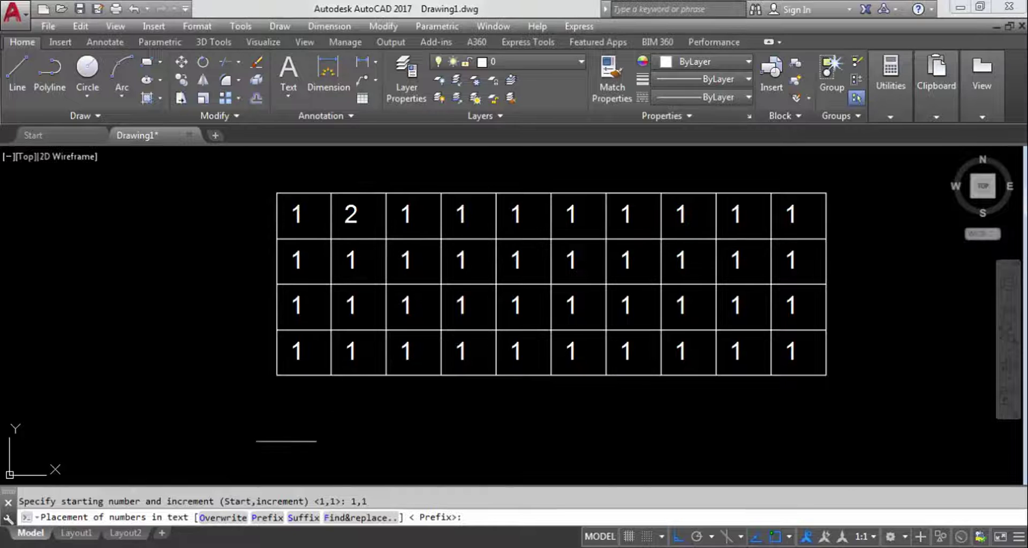
left_click(230, 518)
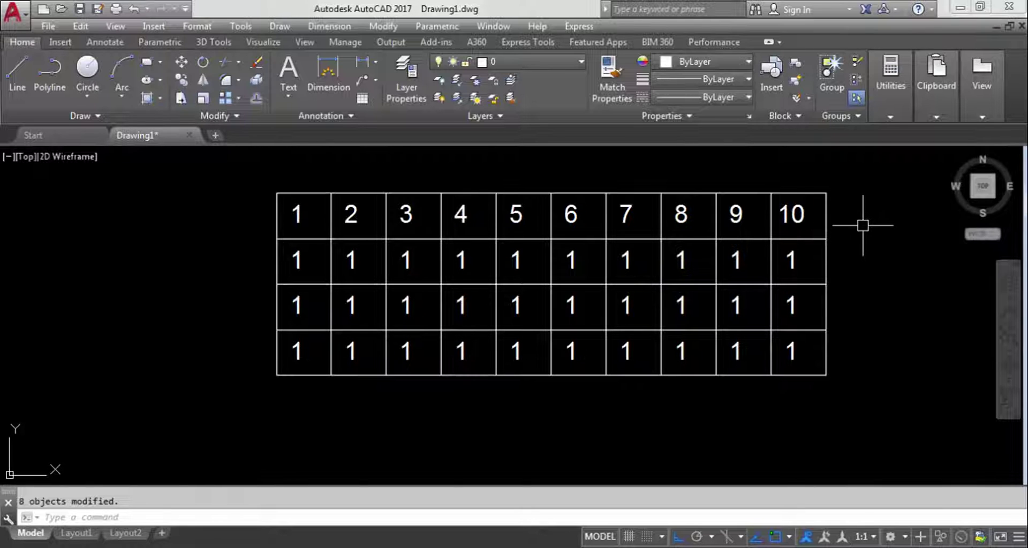
Renumber row two 1–10 with TCOUNT using X sorting, 1,1 and Overwrite
type("TCOUNT")
key("Return")
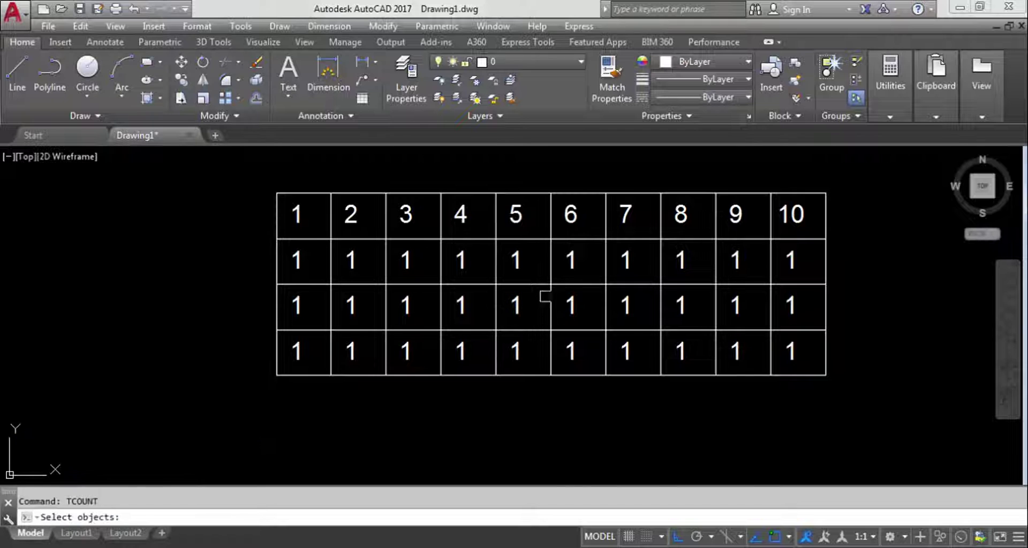
left_click(255, 242)
left_click(805, 275)
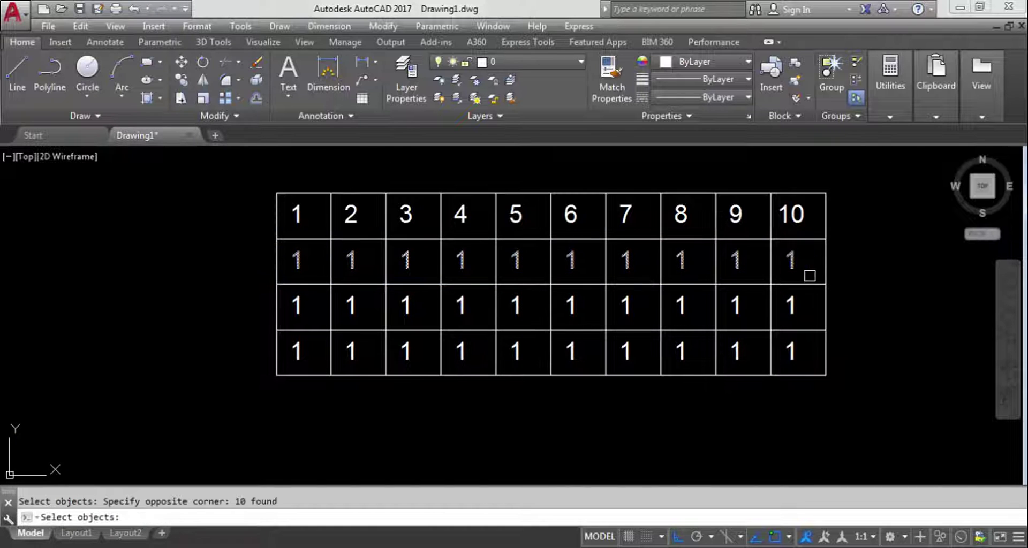
key("Return")
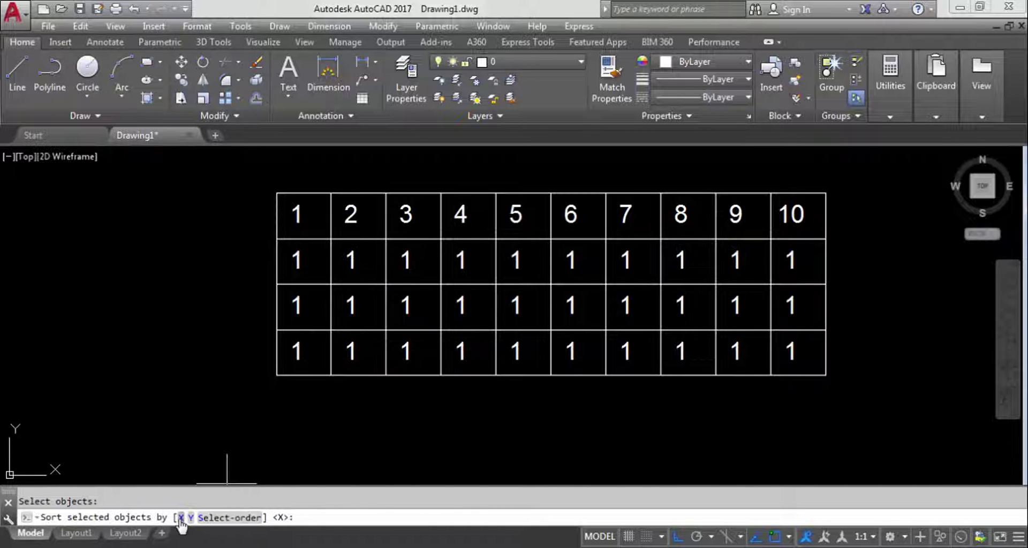
type("X")
key("Return")
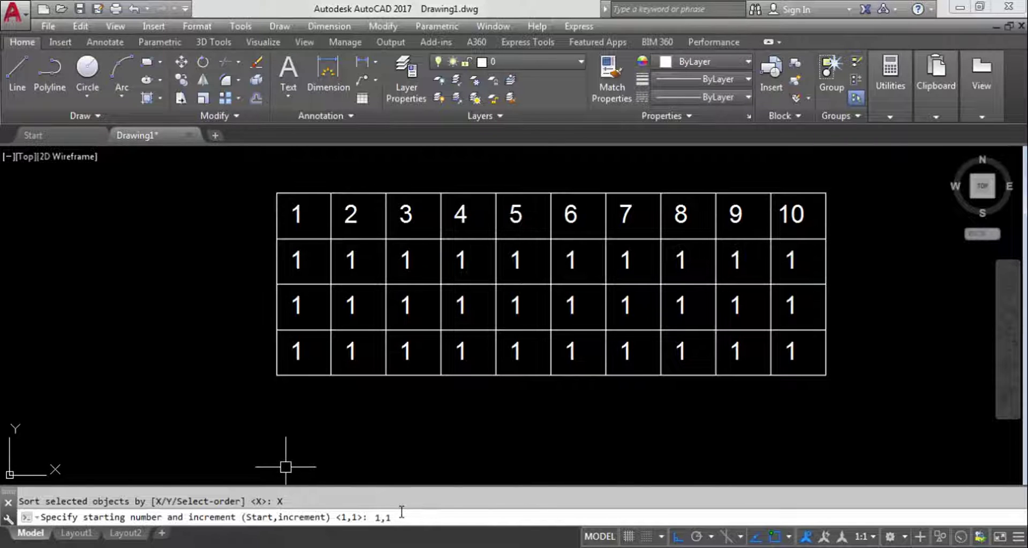
type("1,1")
key("Return")
left_click(230, 518)
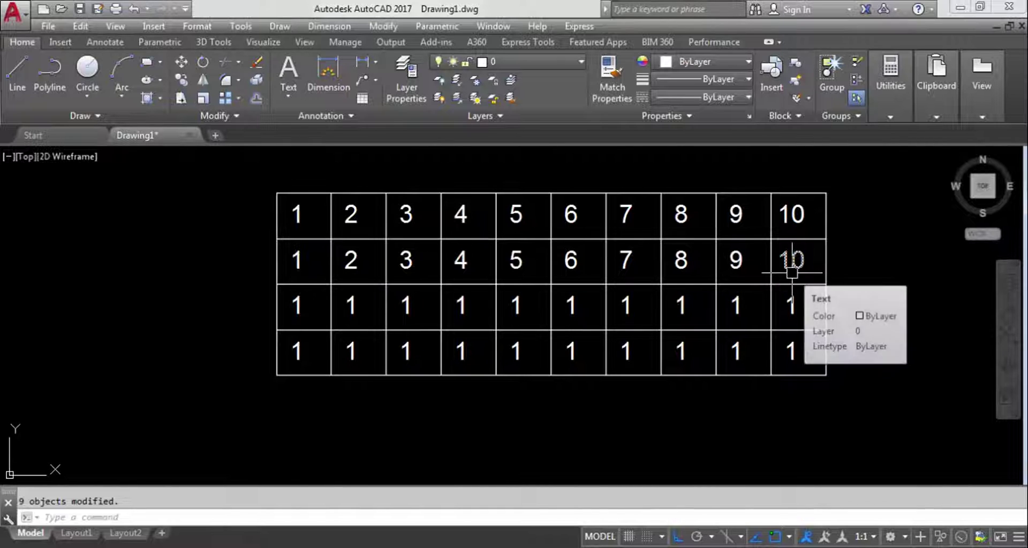
type("TCO")
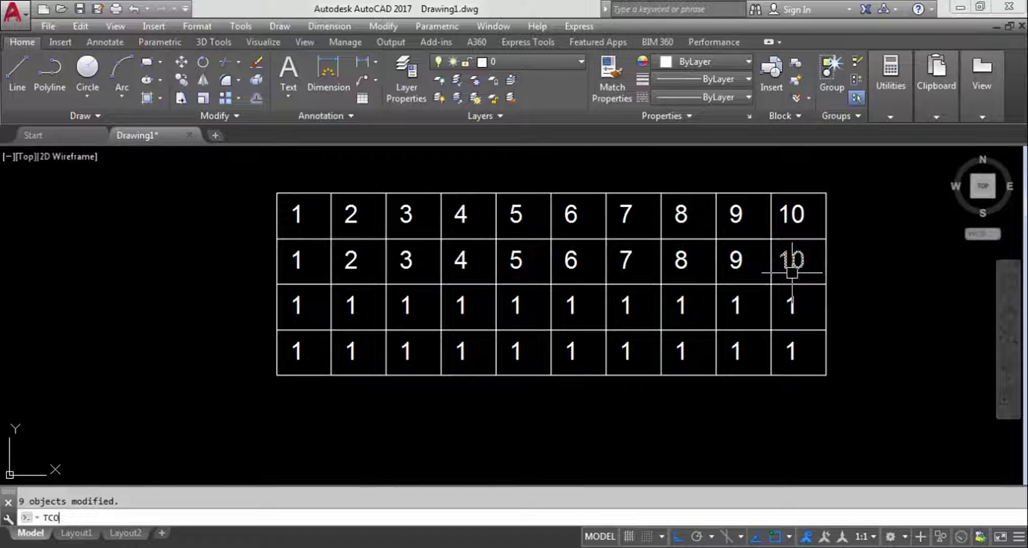
Renumber row two as a 20-to-11 countdown with TCOUNT using X sorting and 20,-1
key("Return")
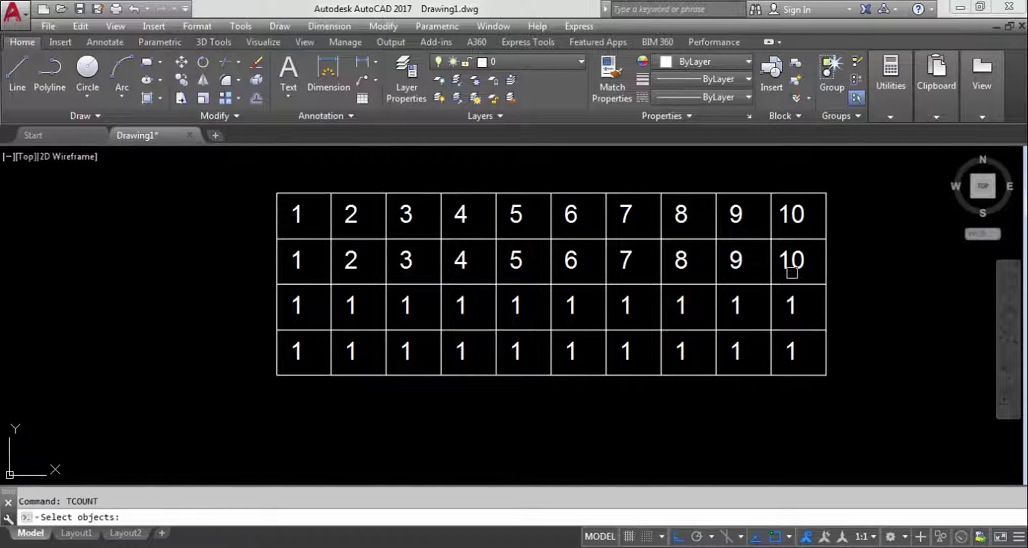
left_click(252, 247)
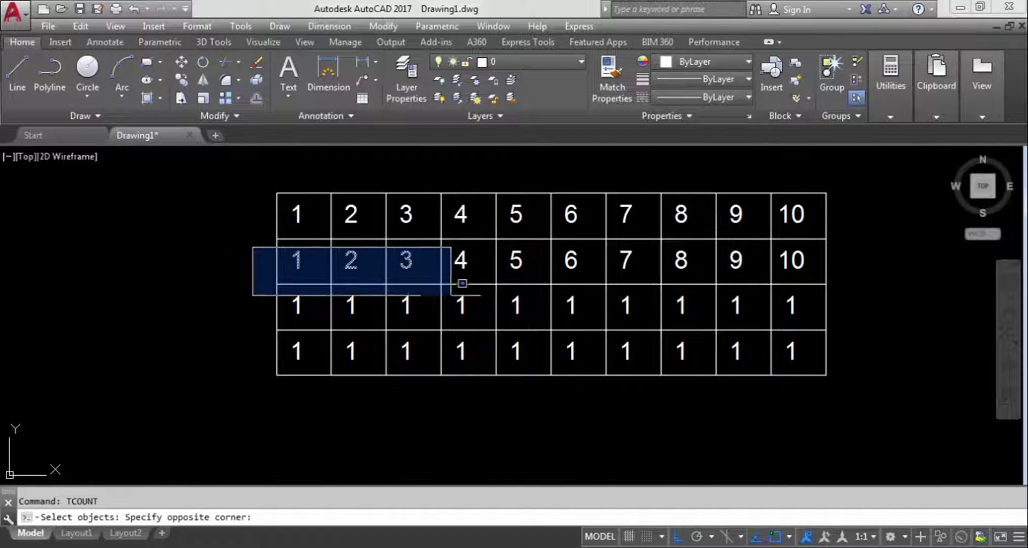
left_click(823, 274)
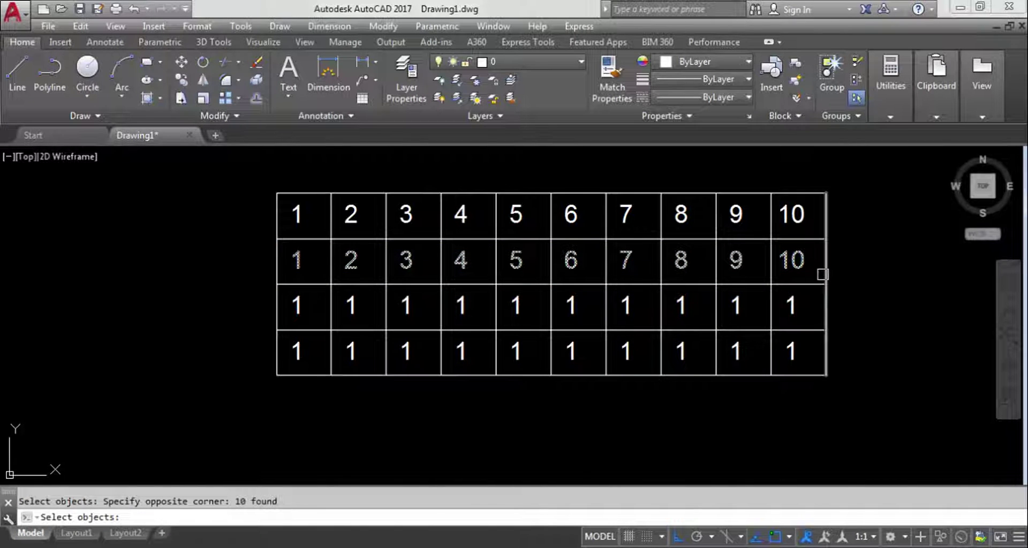
key("Return")
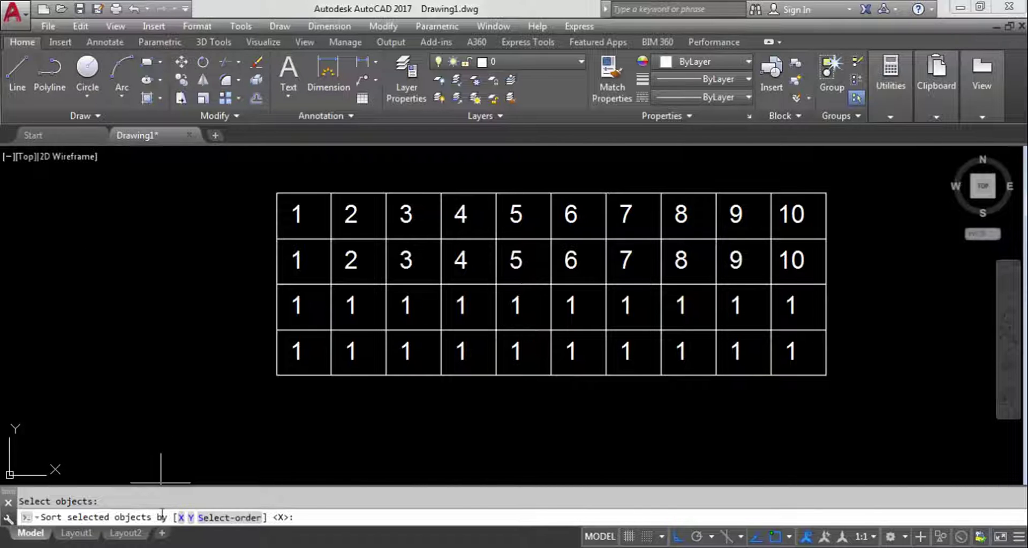
left_click(181, 517)
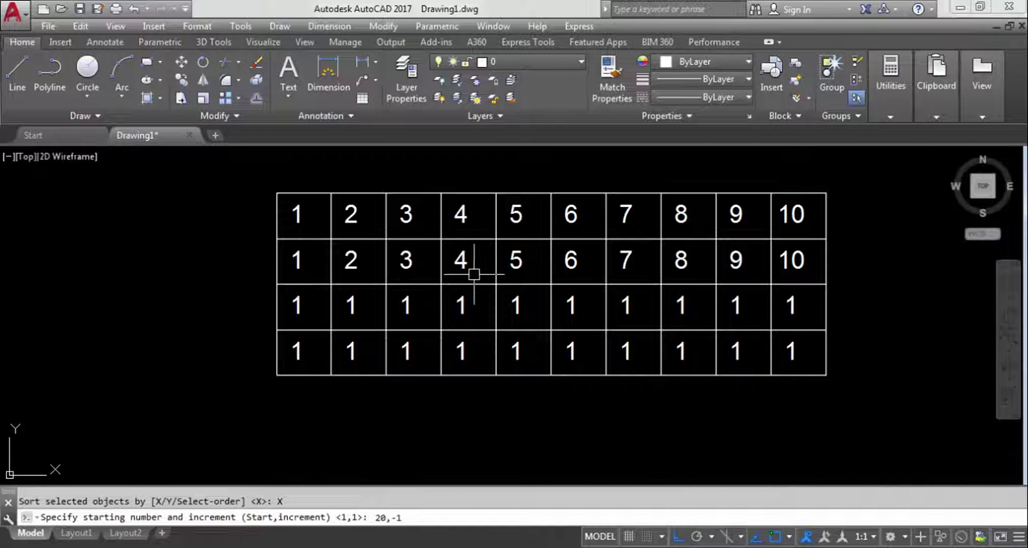
key("Return")
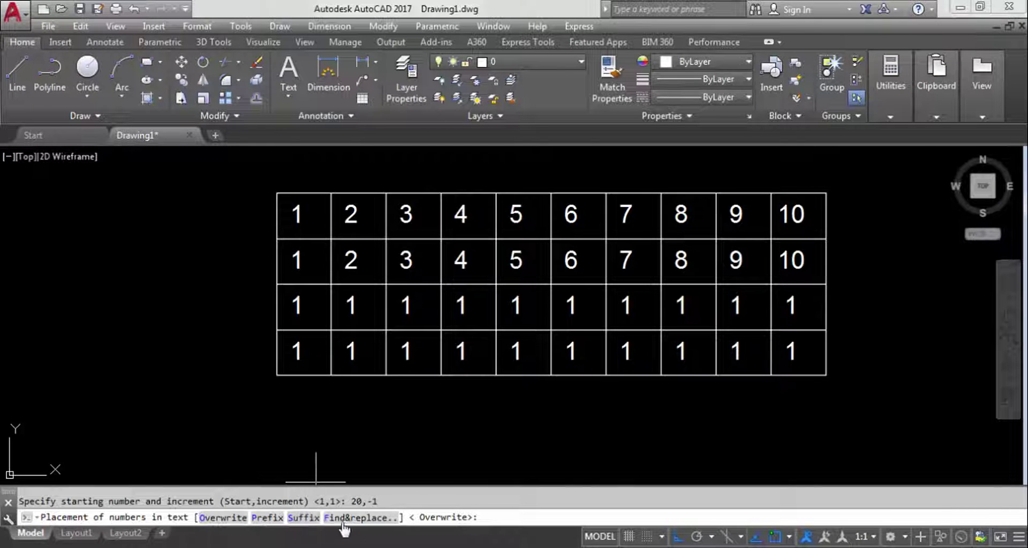
left_click(222, 518)
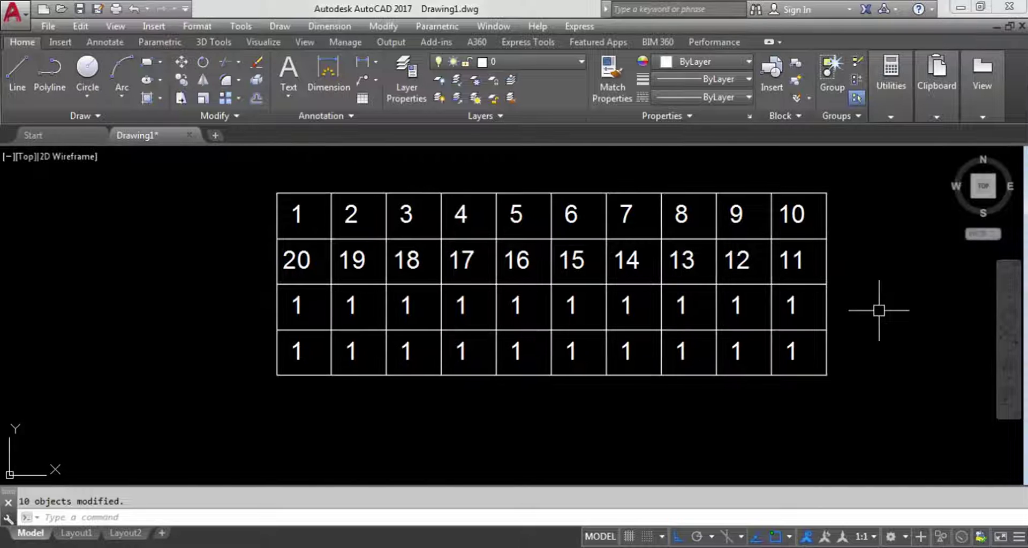
Renumber row three 21–30 with TCOUNT using X sorting, 21,1 and Overwrite
type("COUNT")
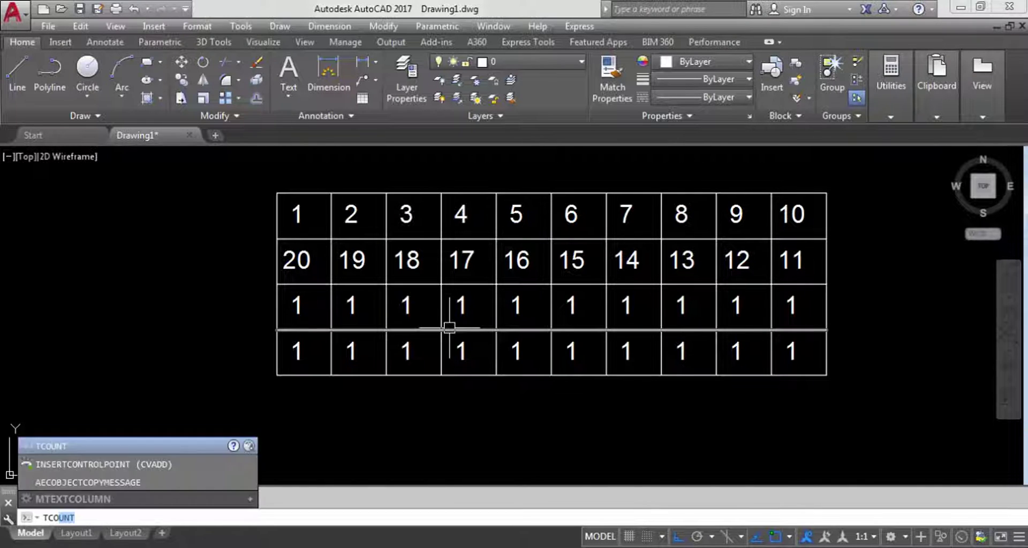
key("Return")
left_click(266, 295)
left_click(788, 313)
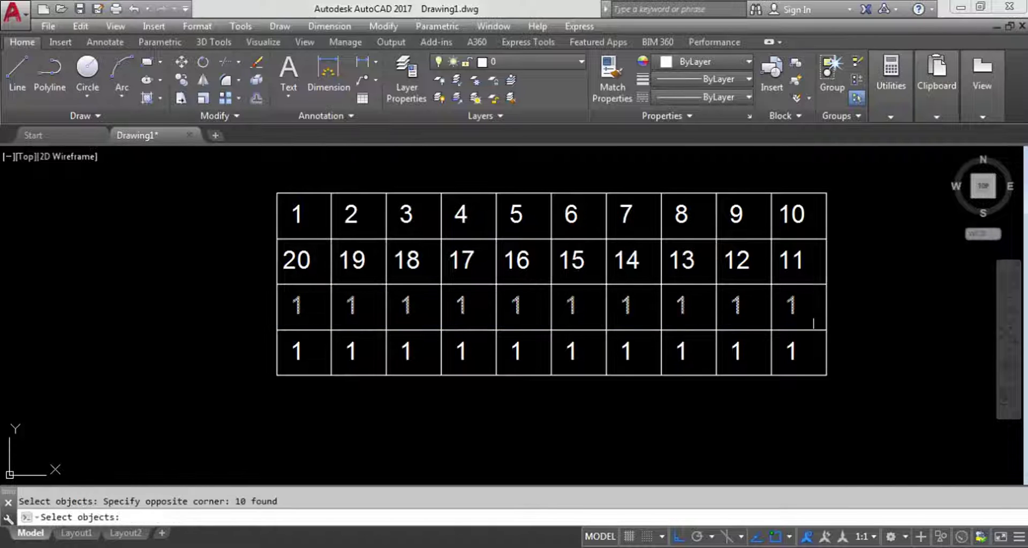
key("Return")
left_click(182, 517)
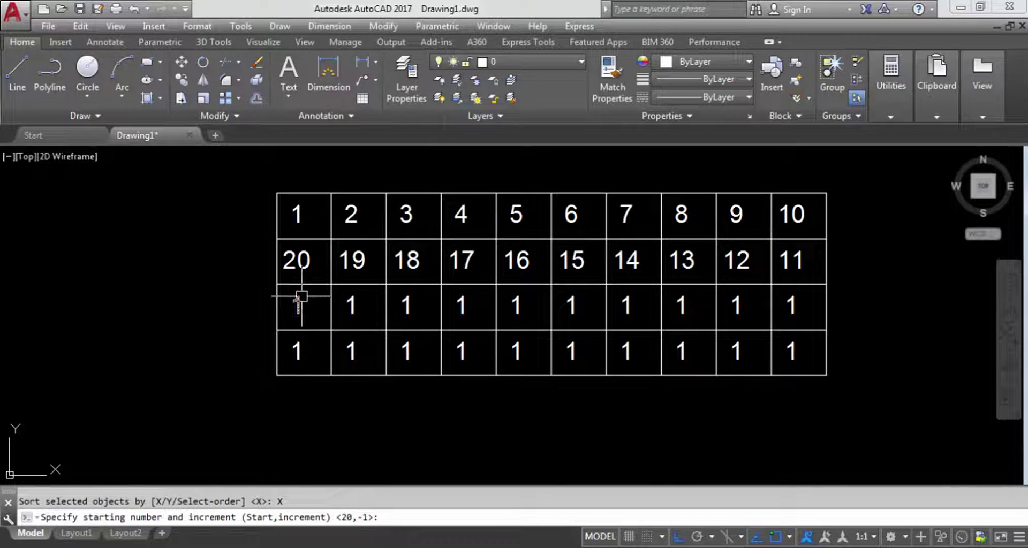
type("21,")
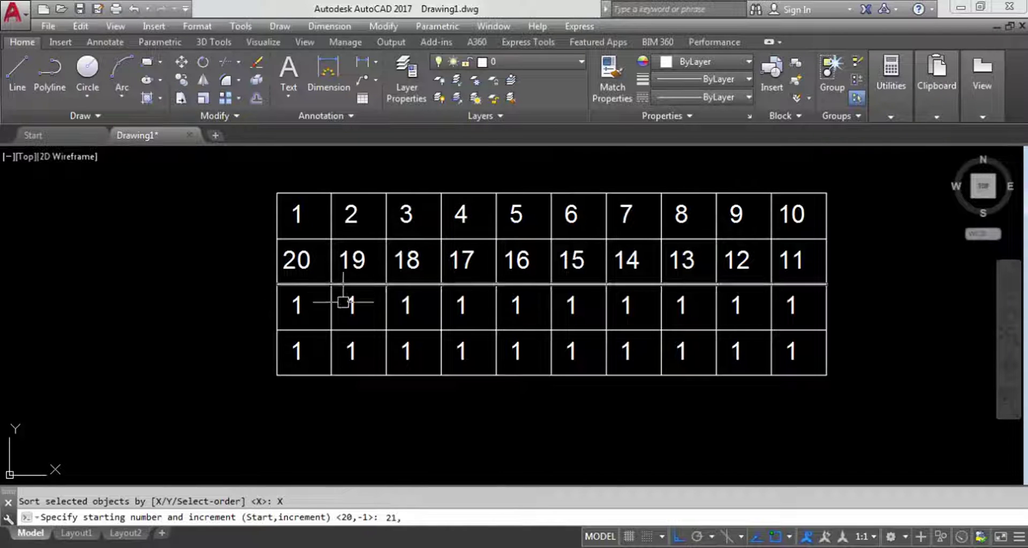
type("1")
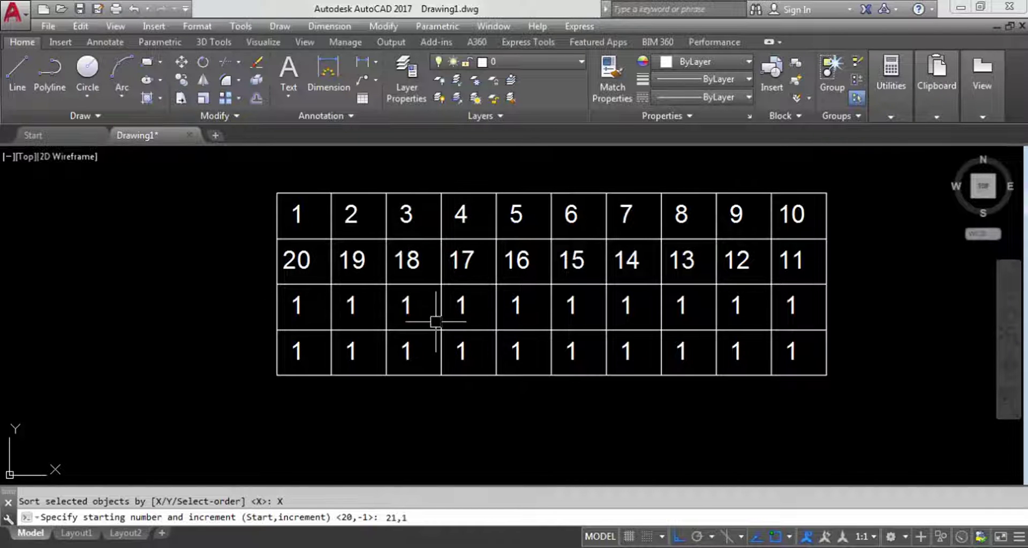
key("Return")
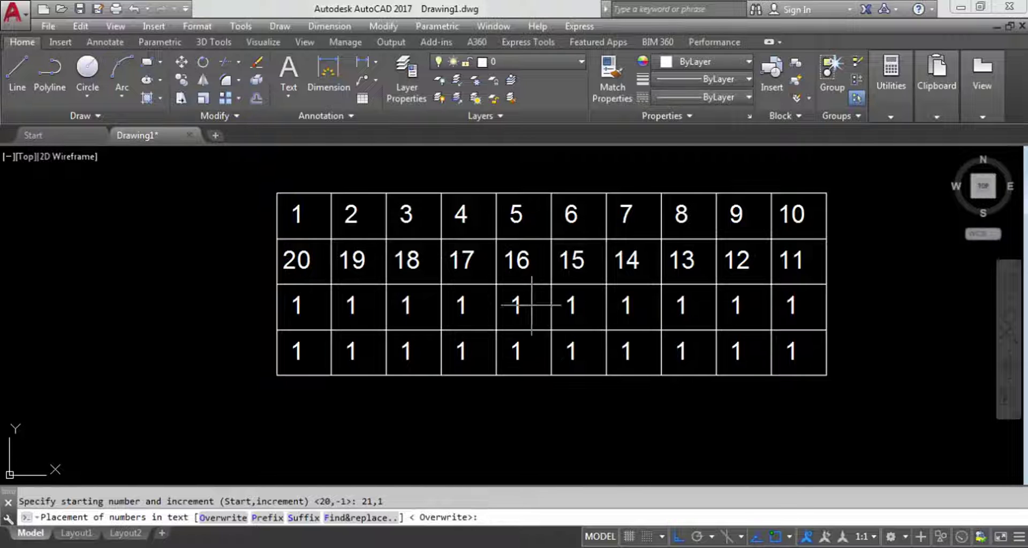
key("Return")
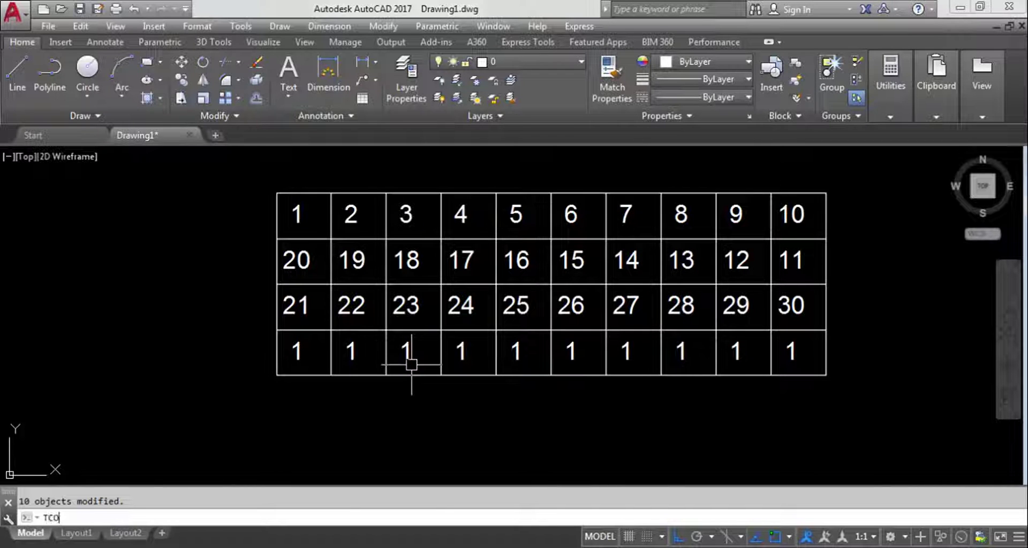
Renumber the bottom row 40 down to 31 with TCOUNT using X sorting and 40,-1
type("UNT")
key("Return")
left_click(250, 333)
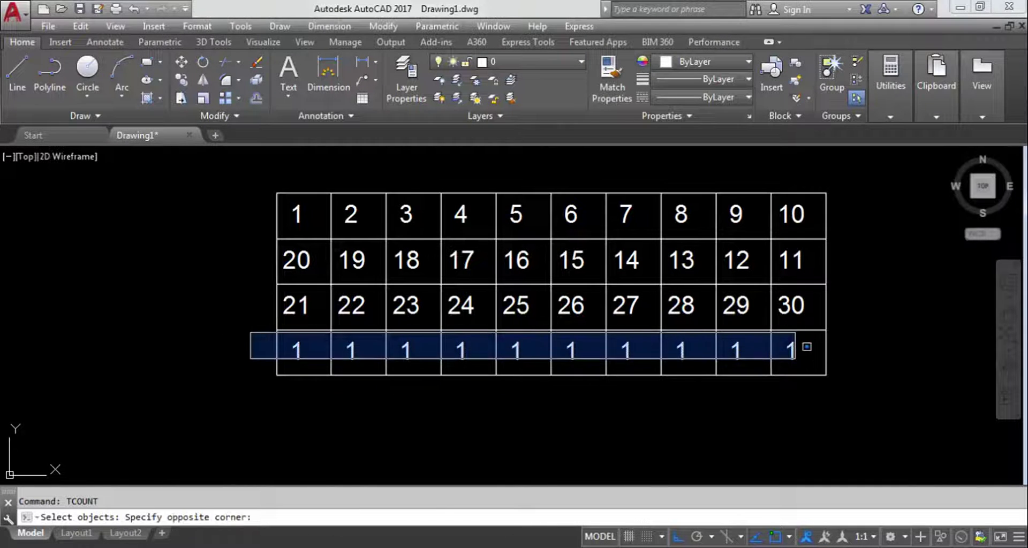
left_click(812, 367)
key("Return")
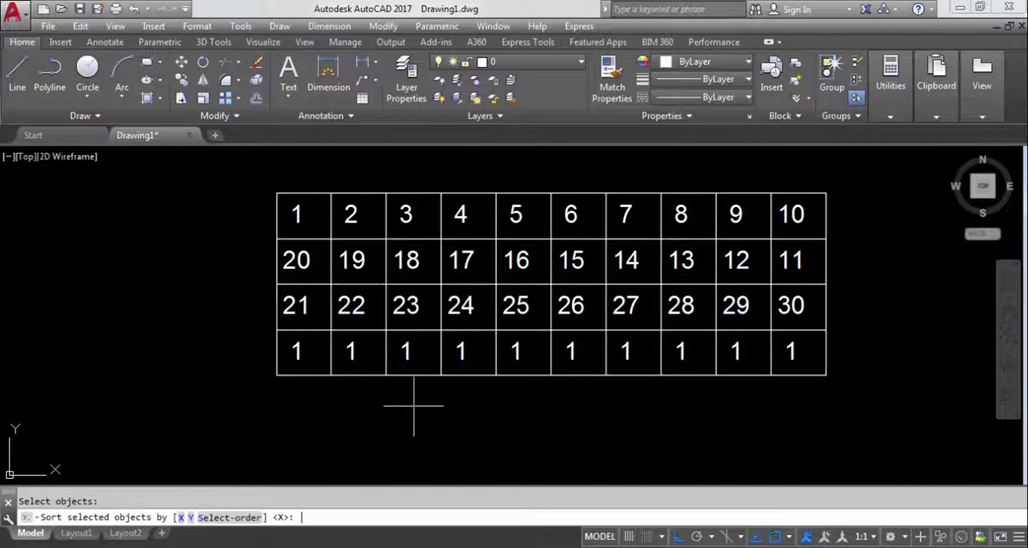
key("Return")
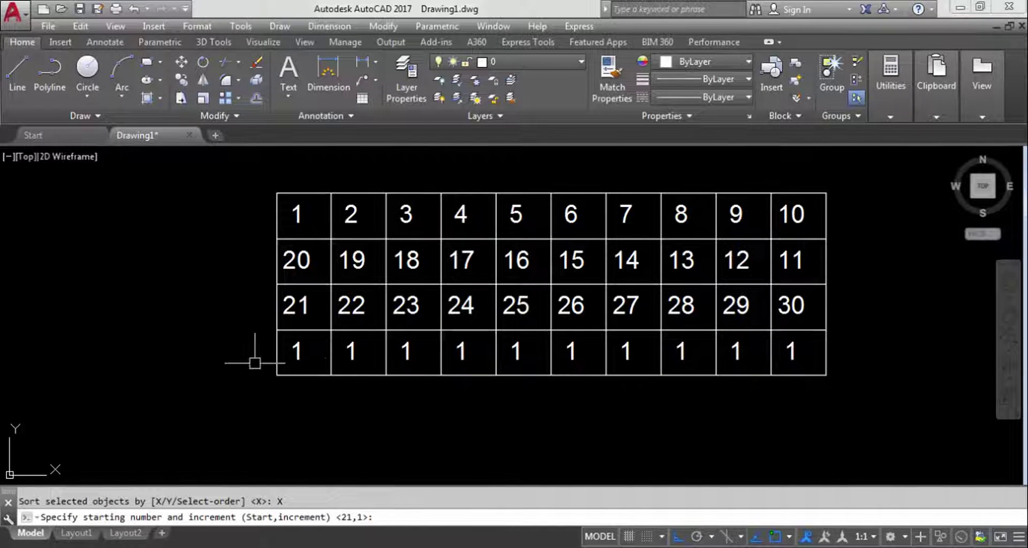
type("40,")
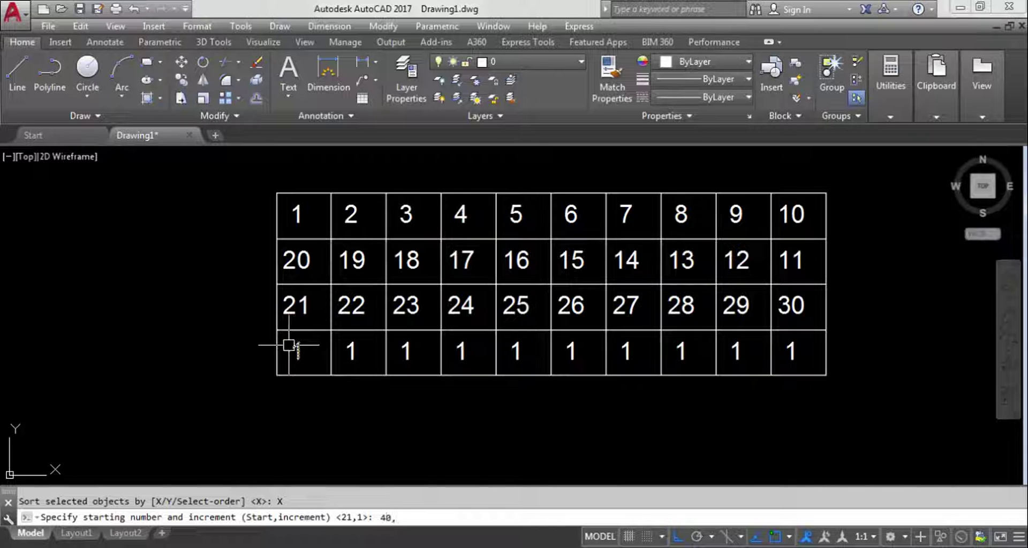
type("-1")
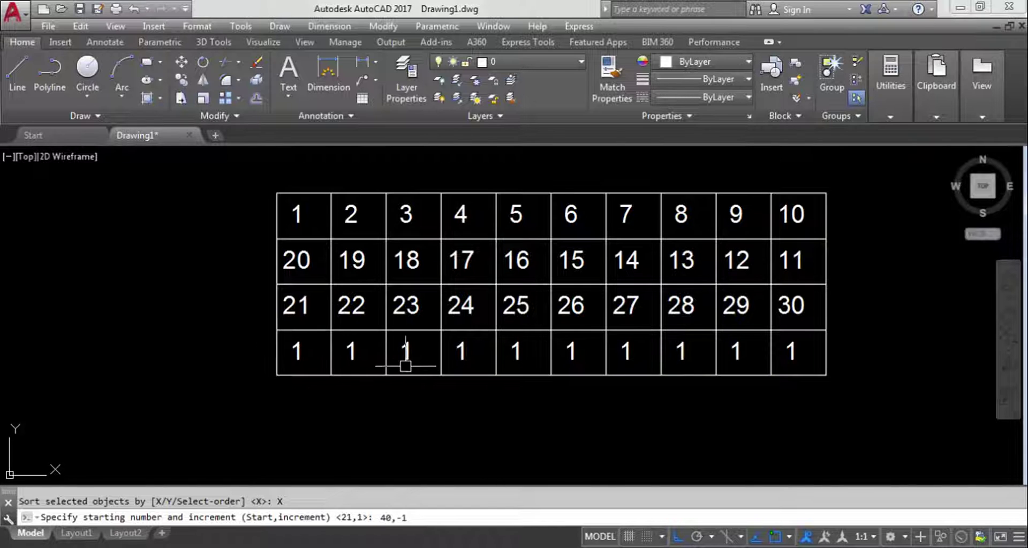
key("Return")
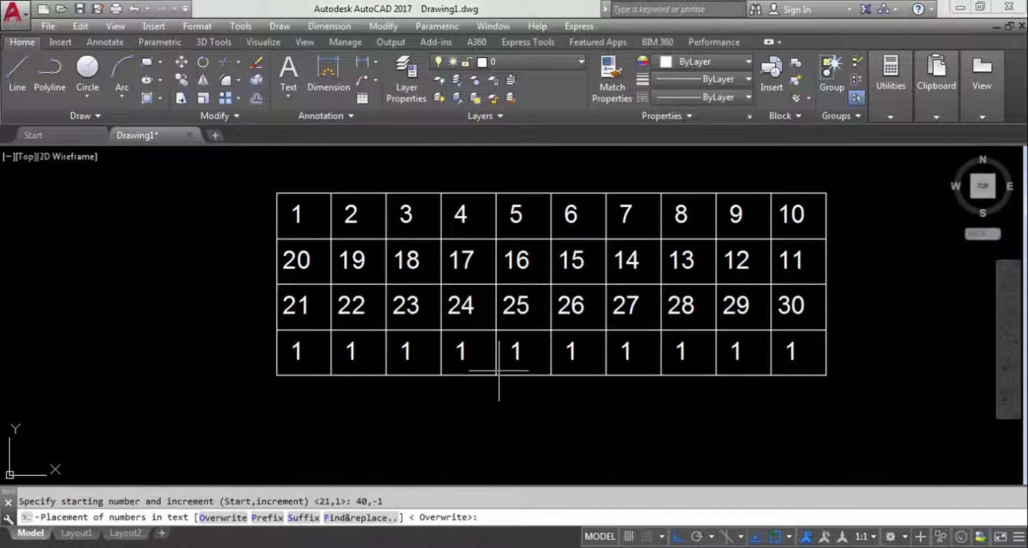
left_click(217, 518)
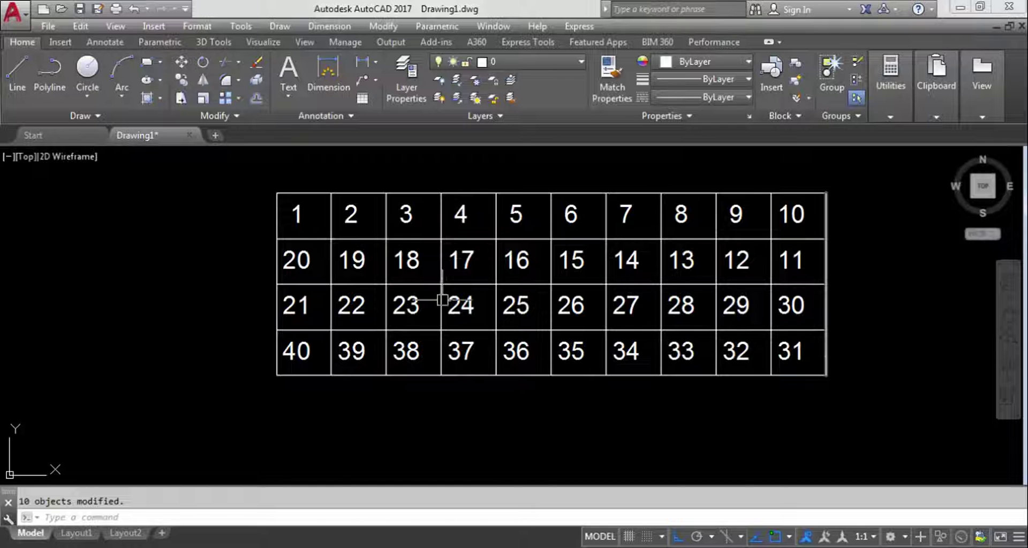
Renumber the top row 2, 4, … 20 with TCOUNT using X sorting and 2,2
type("TCOUNT")
key("Return")
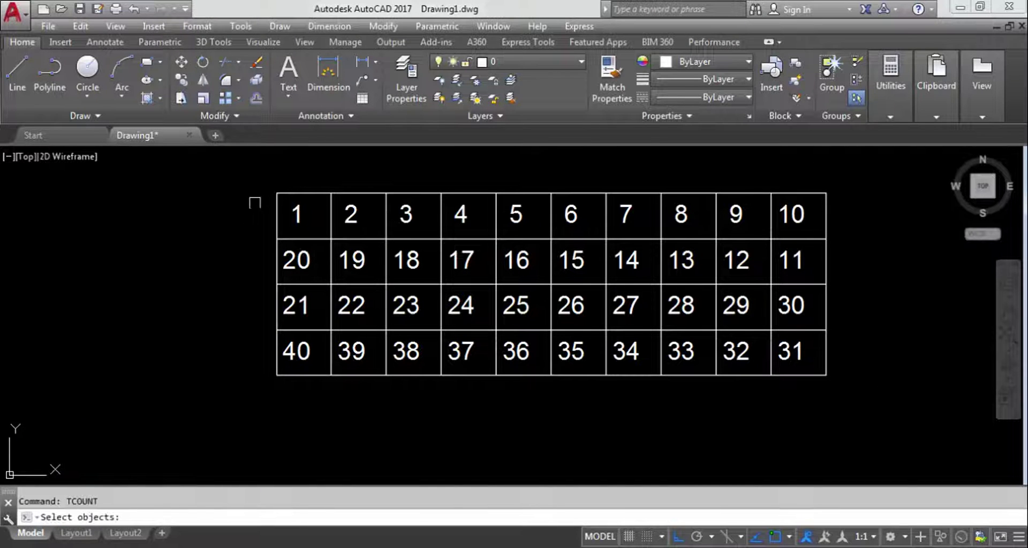
left_click(255, 202)
left_click(820, 235)
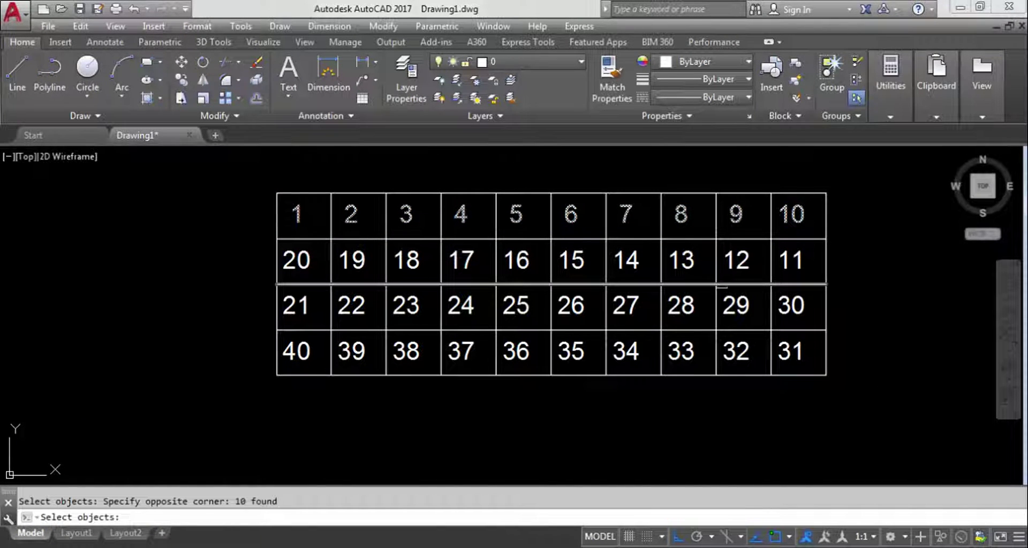
key("Return")
type("X")
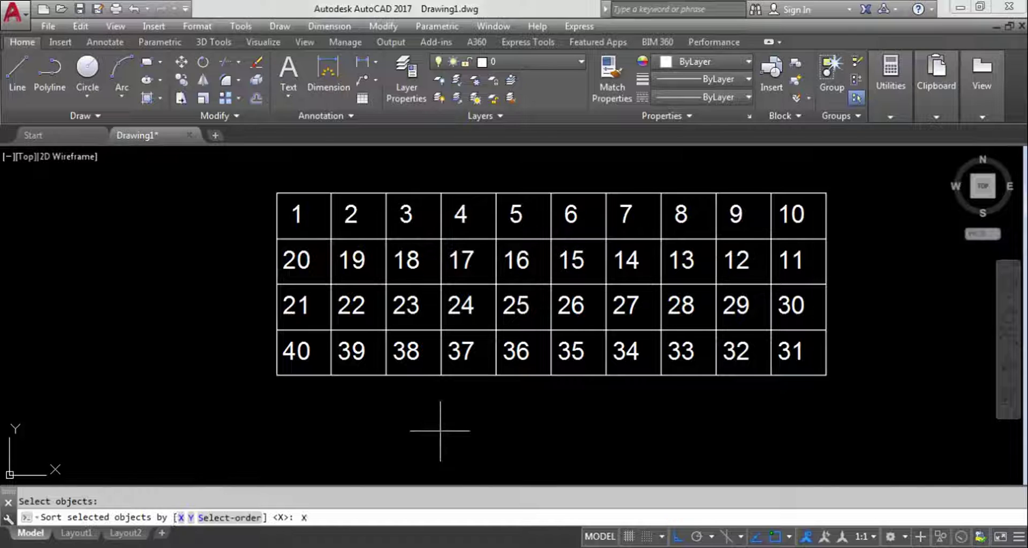
key("Return")
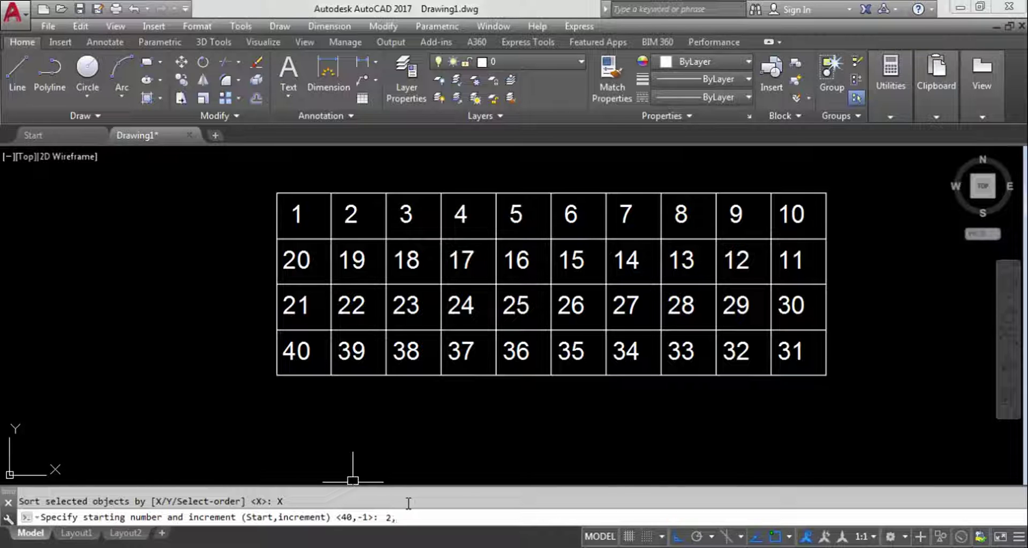
key("Return")
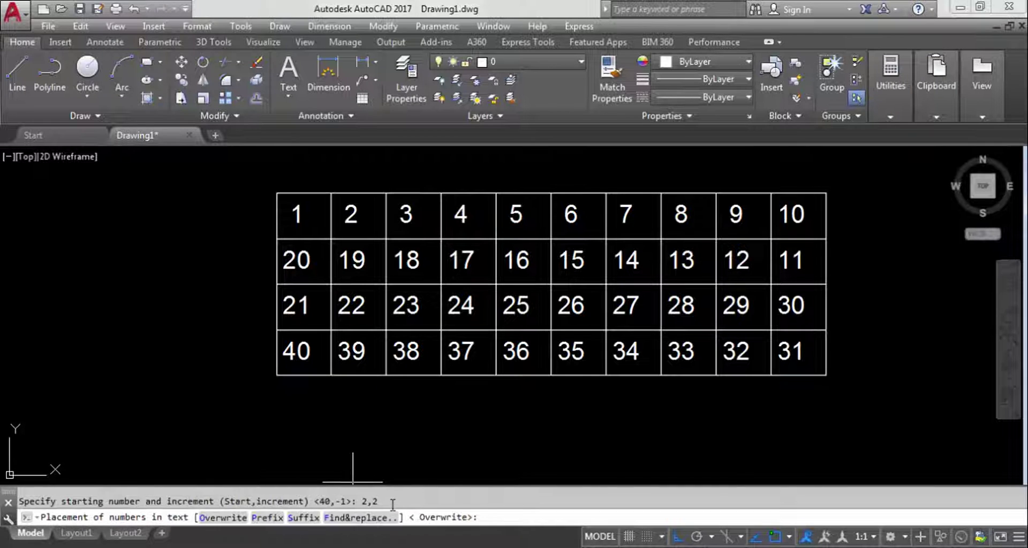
left_click(224, 518)
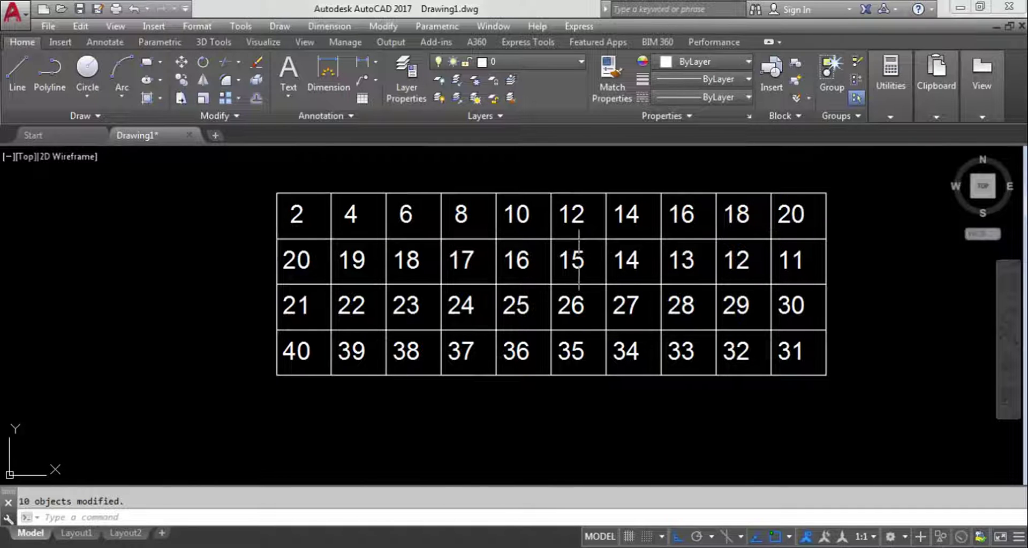
Use TCOUNT to overwrite the ten second-row numbers left to right with 4, 8, 12 … 40
type("TCOUNT")
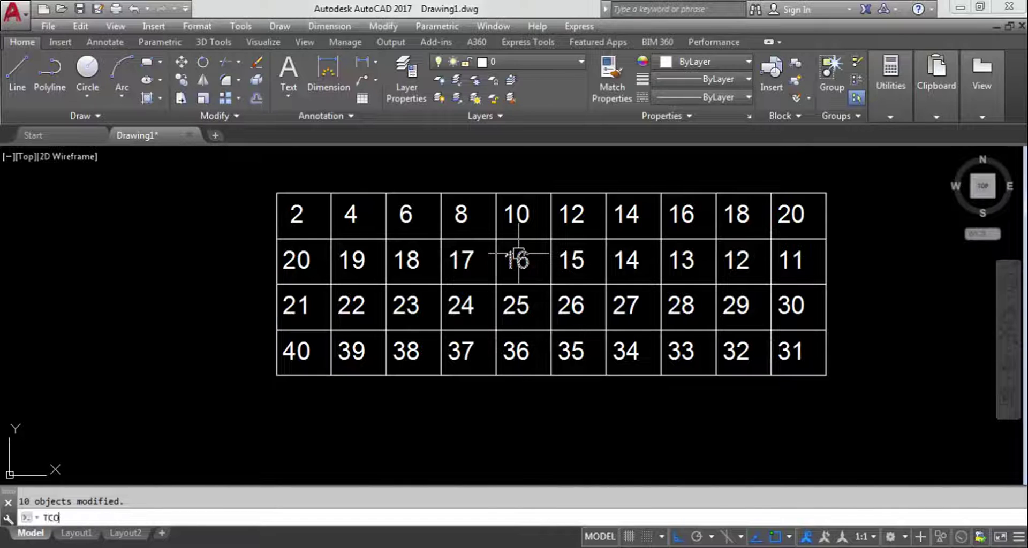
key("Return")
left_click(259, 248)
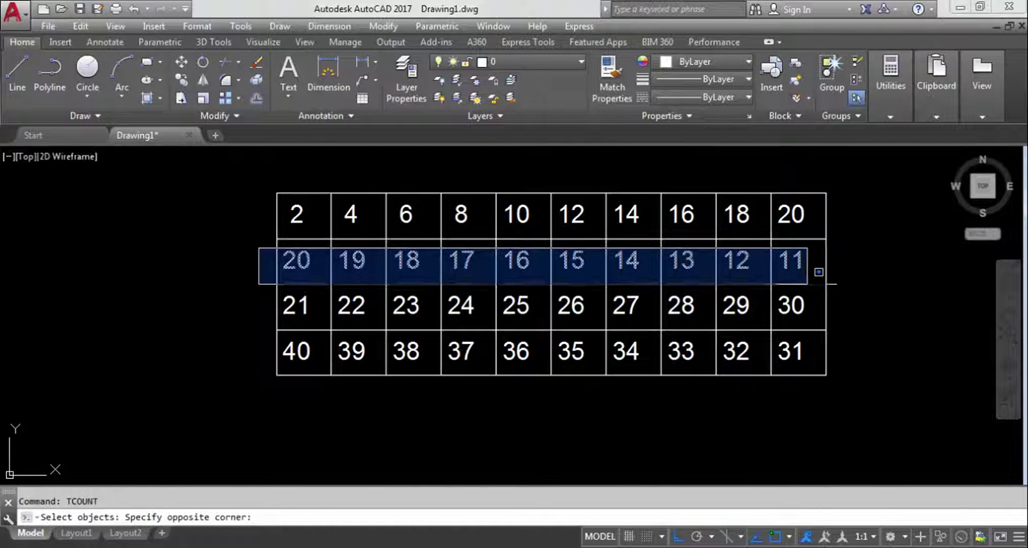
left_click(813, 276)
key("Return")
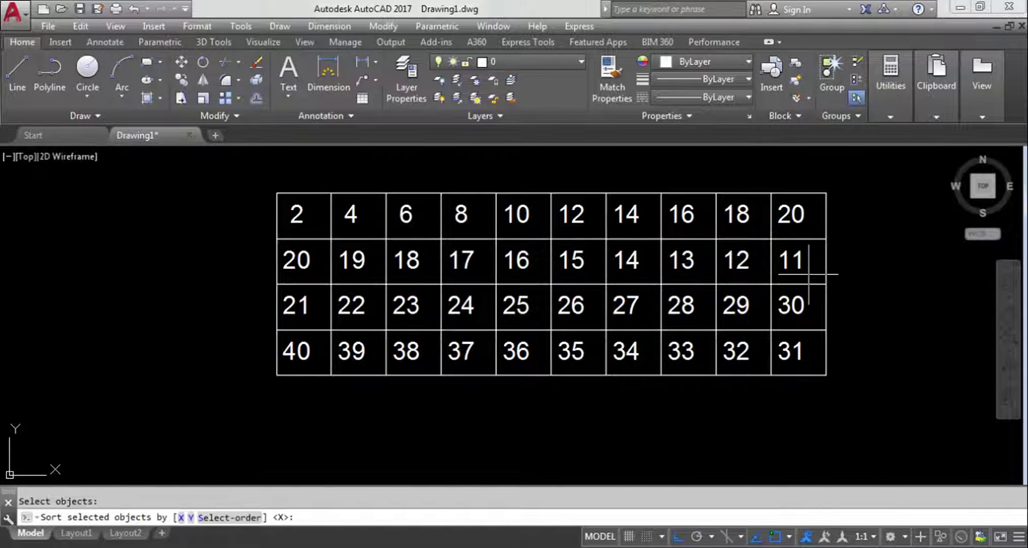
left_click(182, 518)
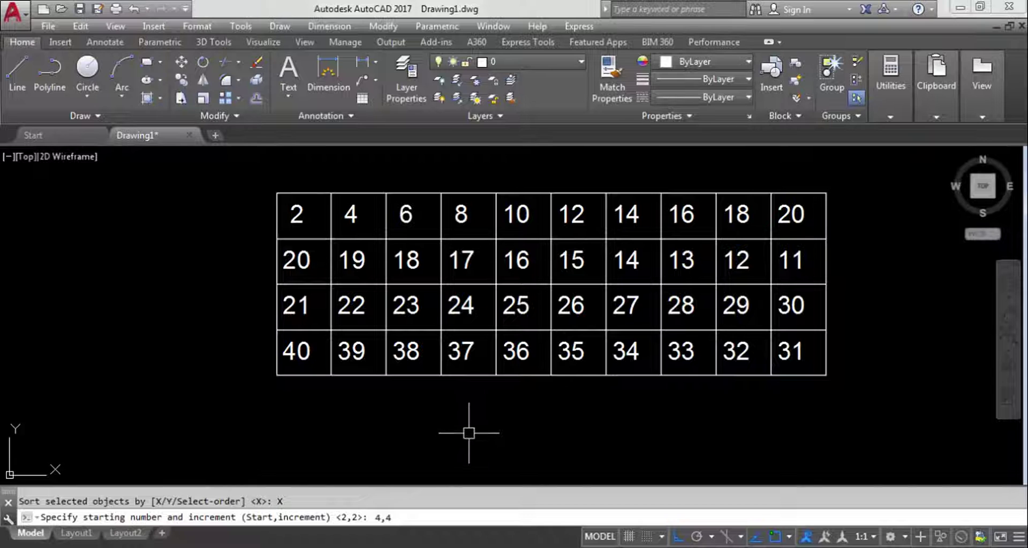
key("Return")
left_click(223, 517)
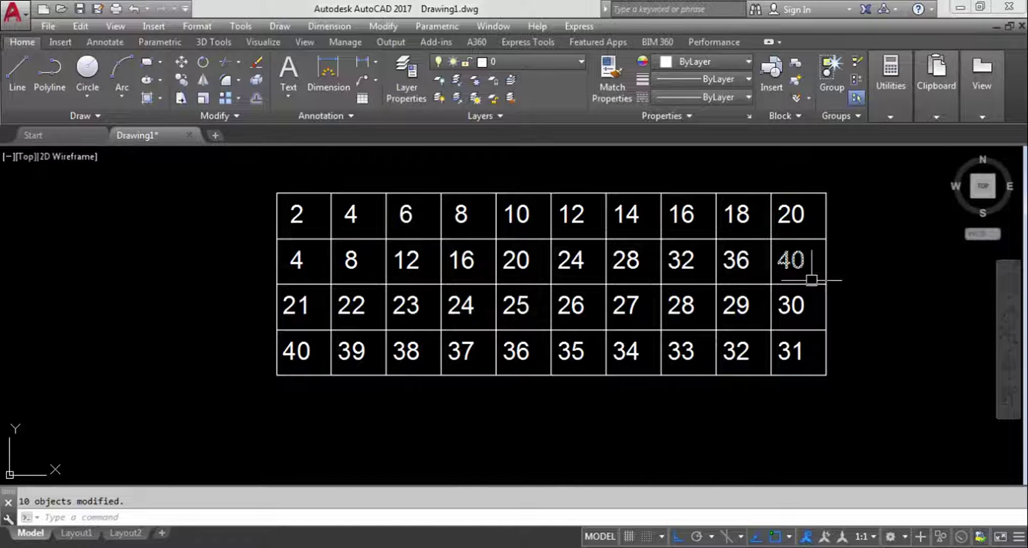
Save, then copy rows two to four below the table to make a seven-row grid
key("ctrl+s")
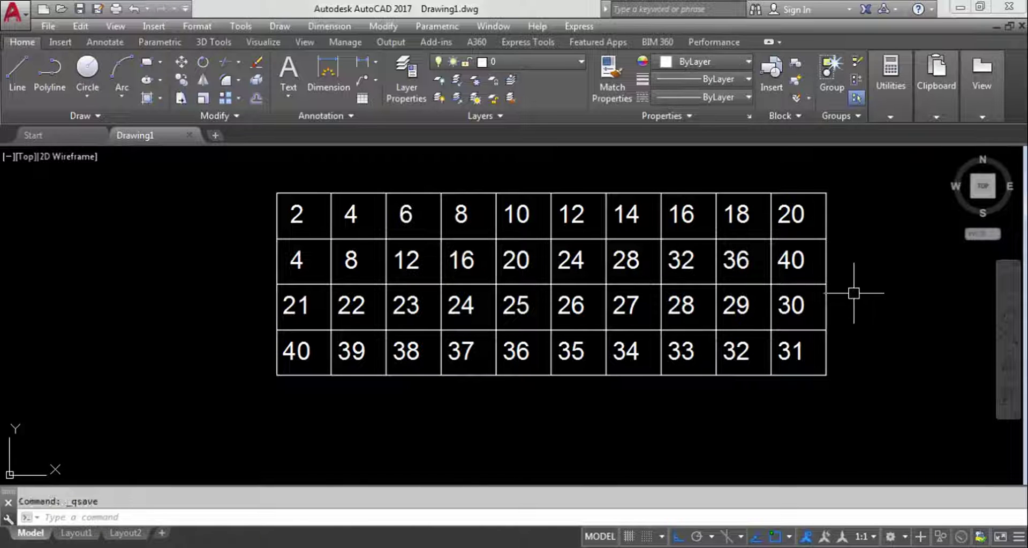
left_click(872, 423)
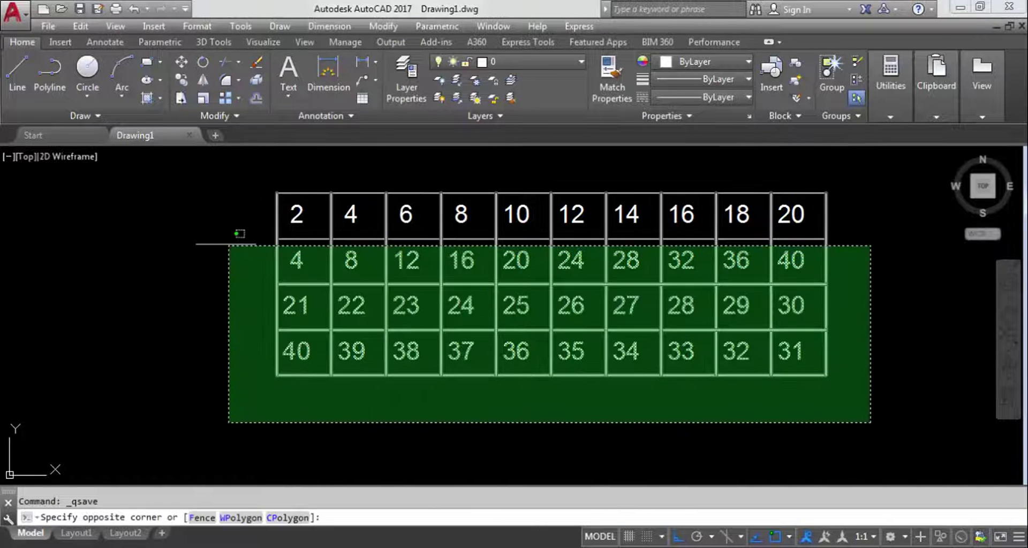
left_click(207, 223)
type("co")
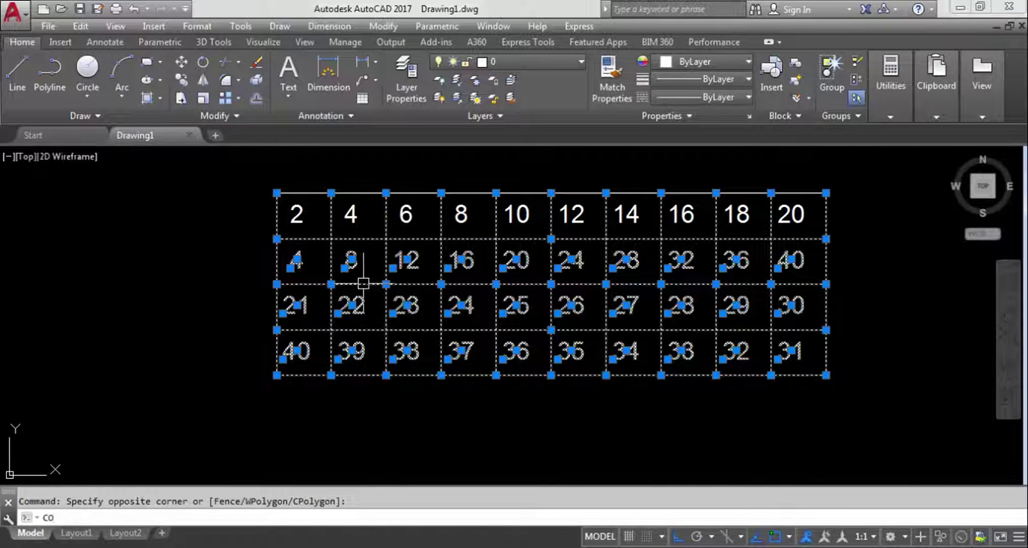
key("Return")
left_click(276, 192)
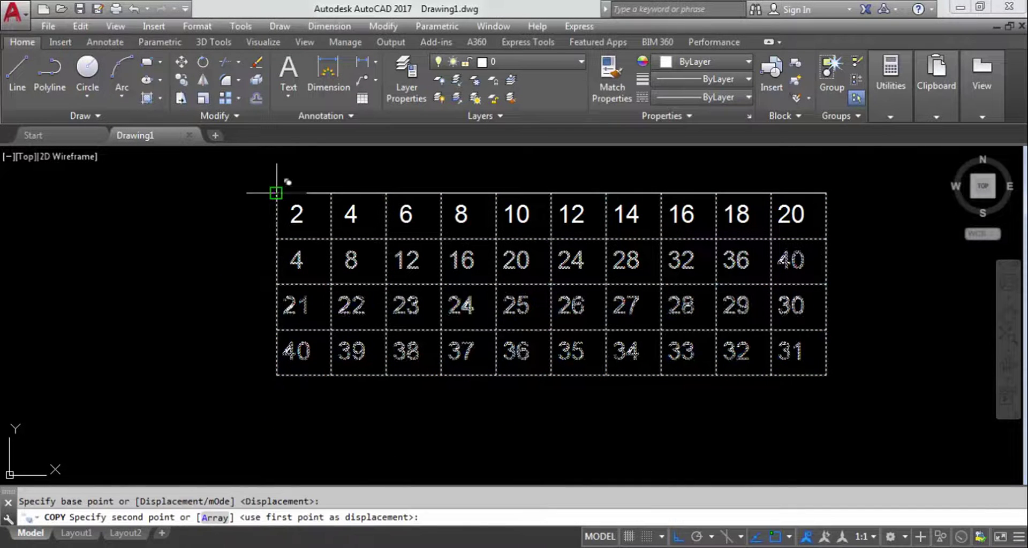
left_click(277, 330)
scroll(375, 197, "down", 4)
key("Escape")
scroll(348, 209, "up", 2)
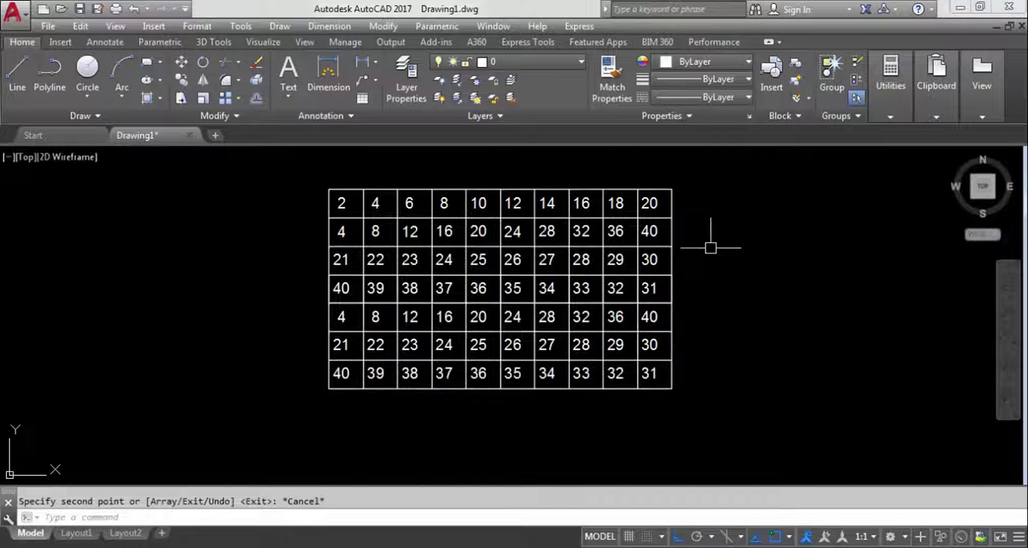
key("Escape")
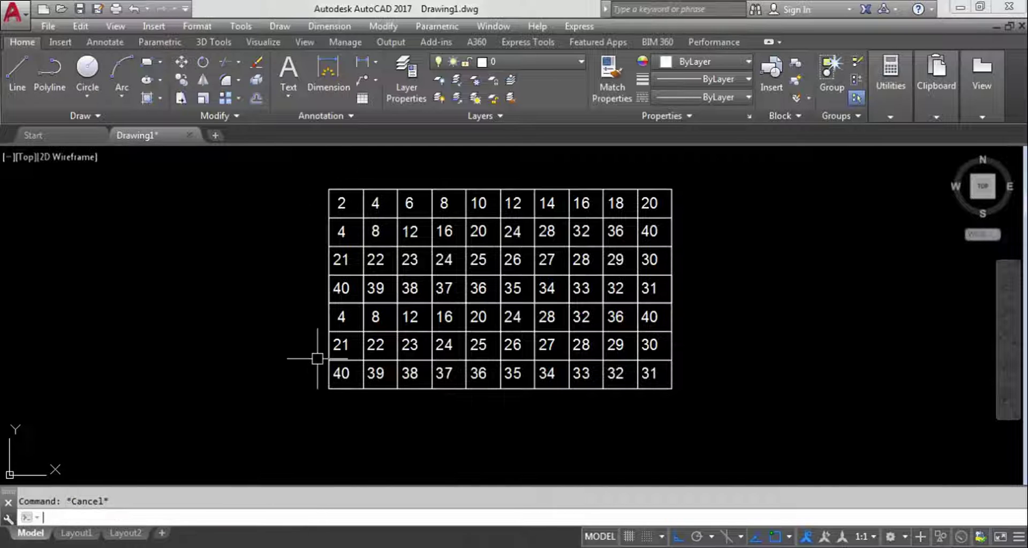
Use TCOUNT sorted by Y to overwrite the seven first-column numbers with 1 through 7
type("TCOUNT")
key("Return")
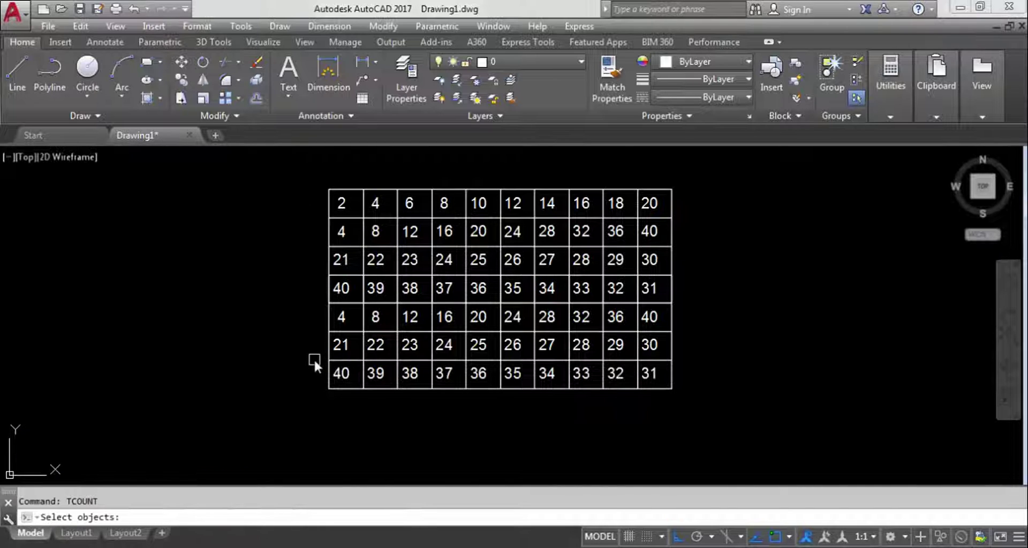
left_click(319, 192)
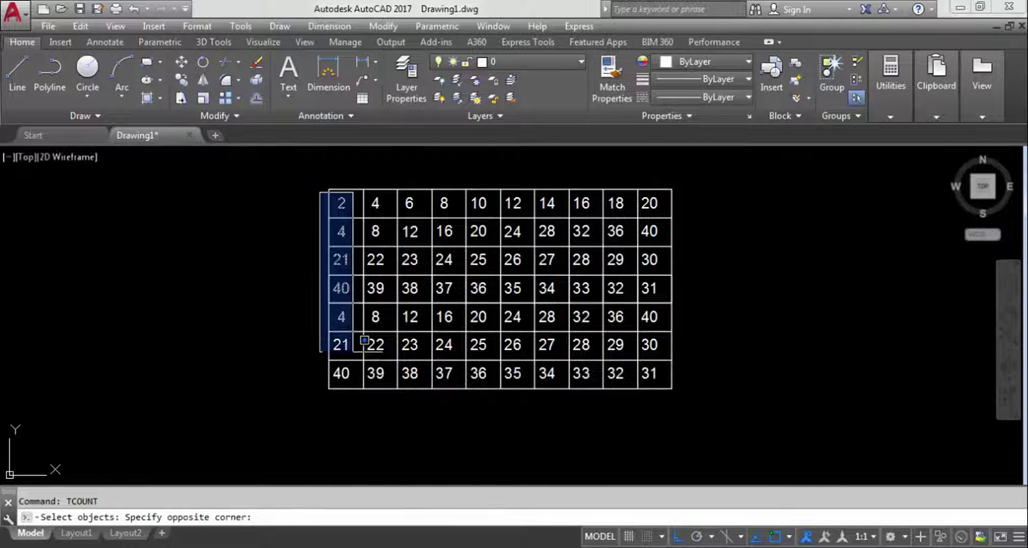
left_click(354, 411)
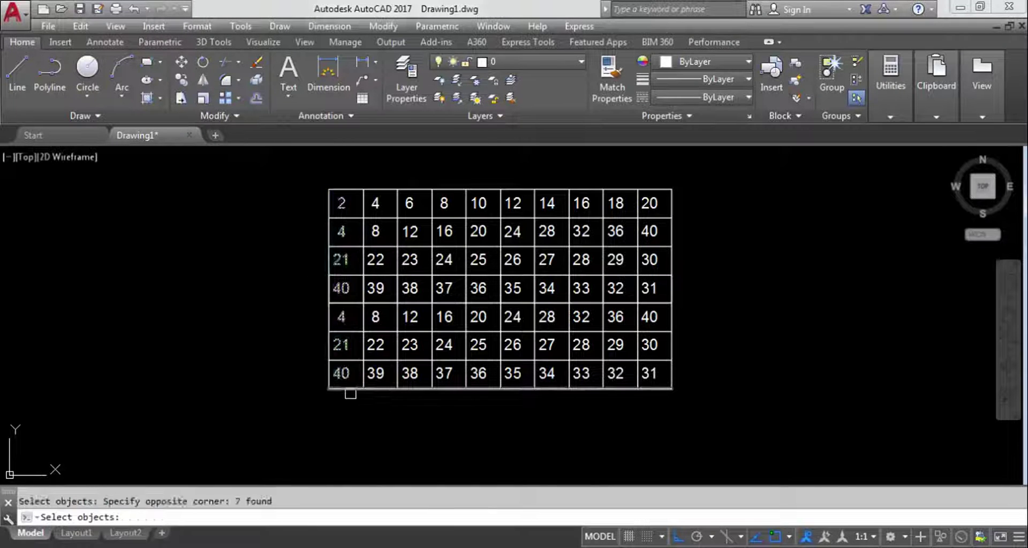
key("Return")
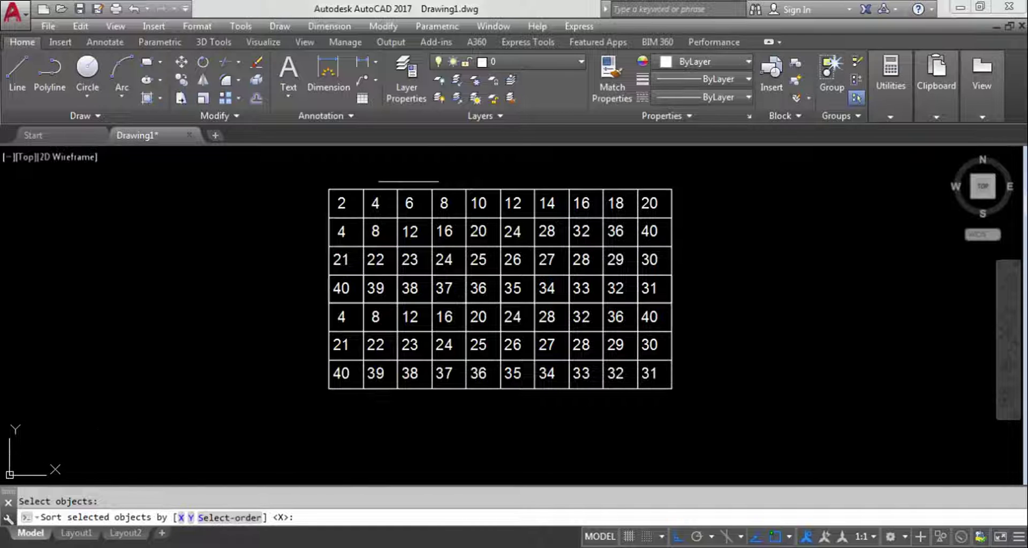
left_click(191, 518)
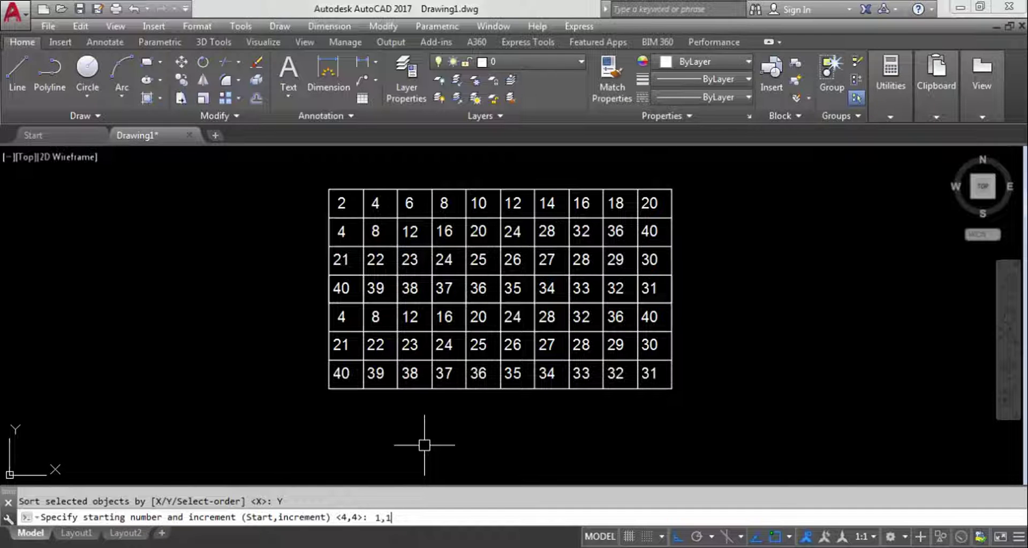
key("Return")
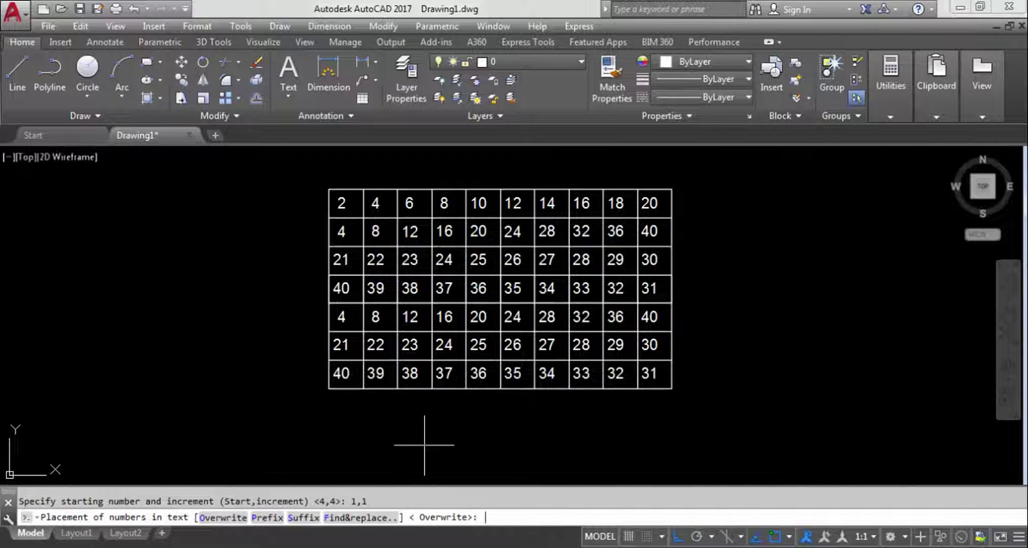
left_click(223, 517)
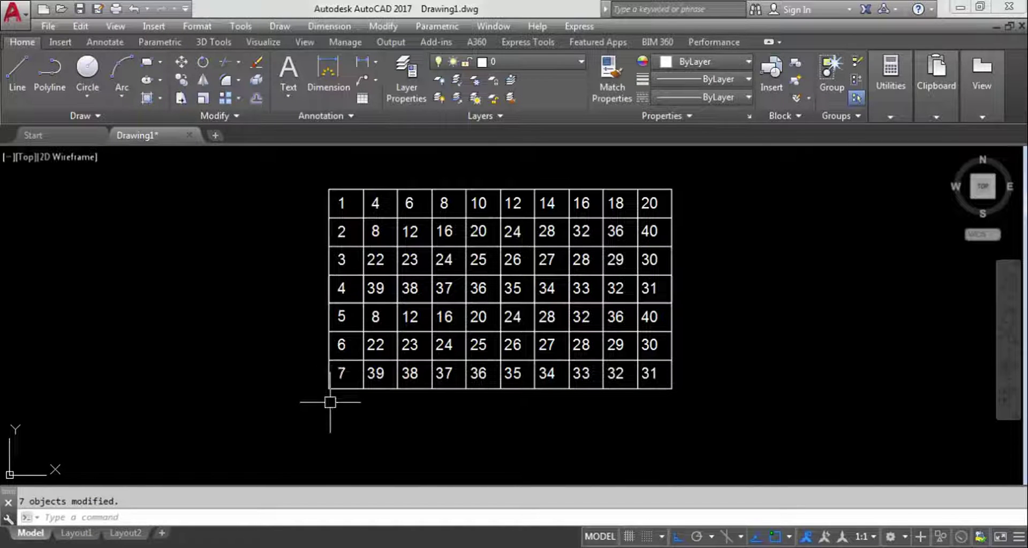
right_click(382, 307)
Overwrite the seven second-column numbers top to bottom with 3, 6, 9 … 21 using TCOUNT
type("TCOUNT")
key("Return")
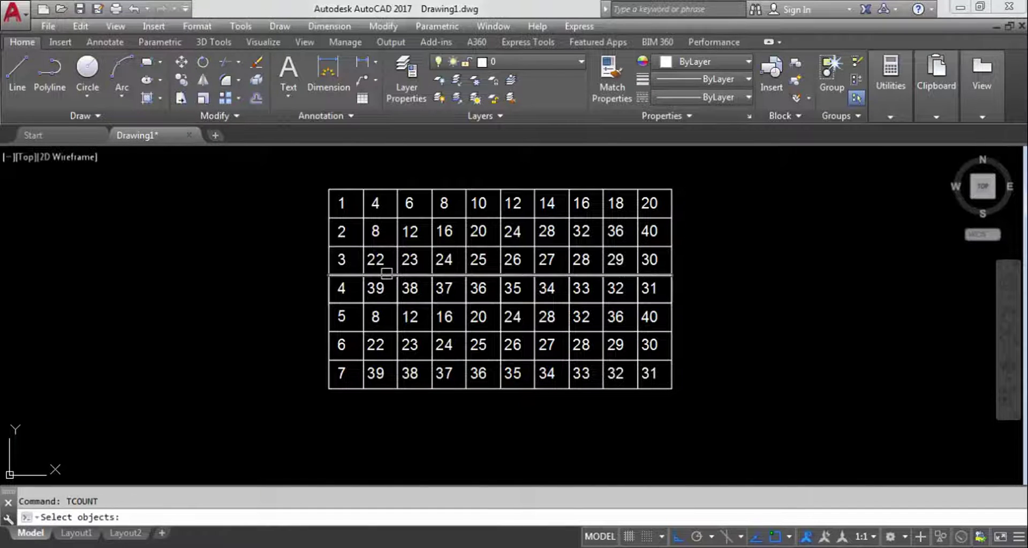
left_click(373, 176)
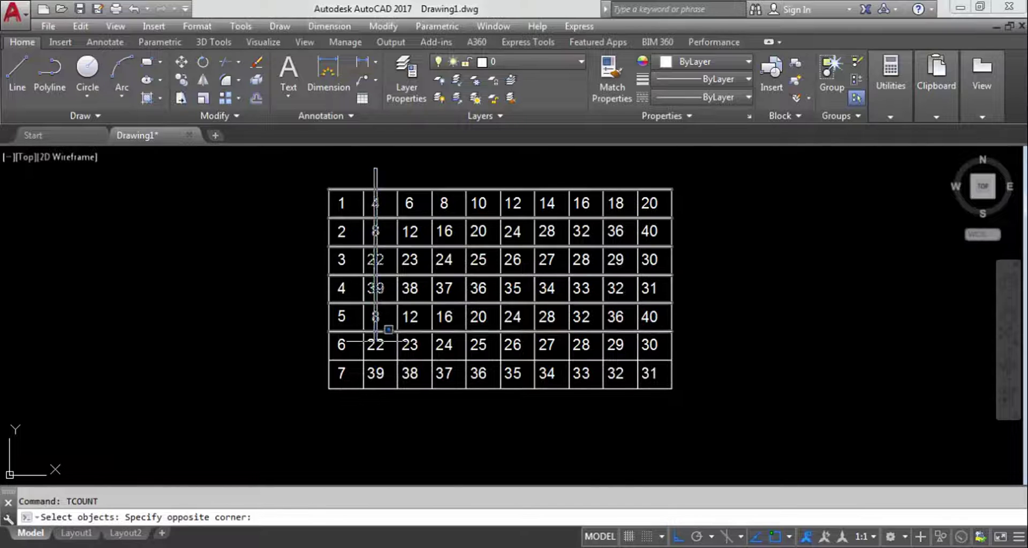
left_click(403, 410)
left_click(363, 170)
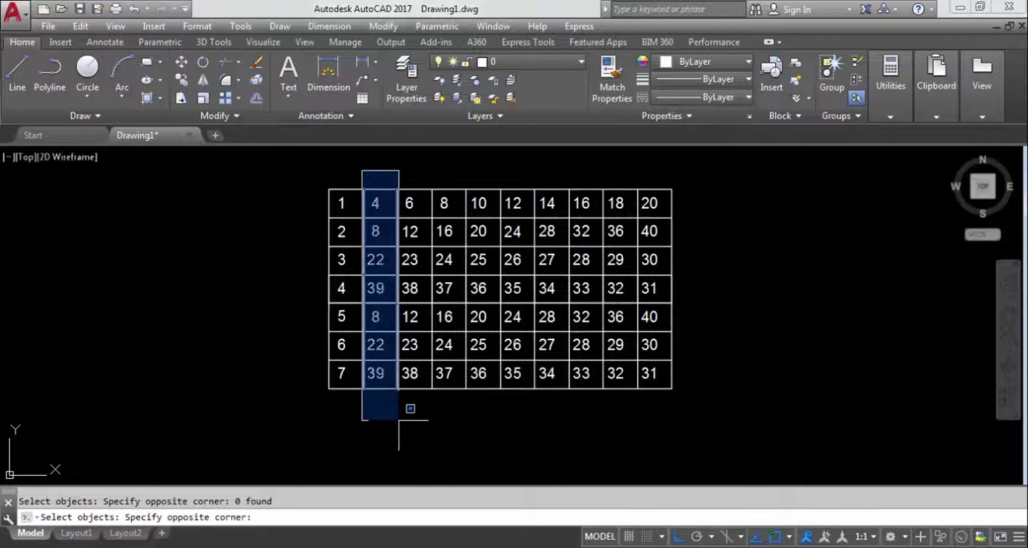
left_click(408, 410)
key("Return")
type("Y")
key("Return")
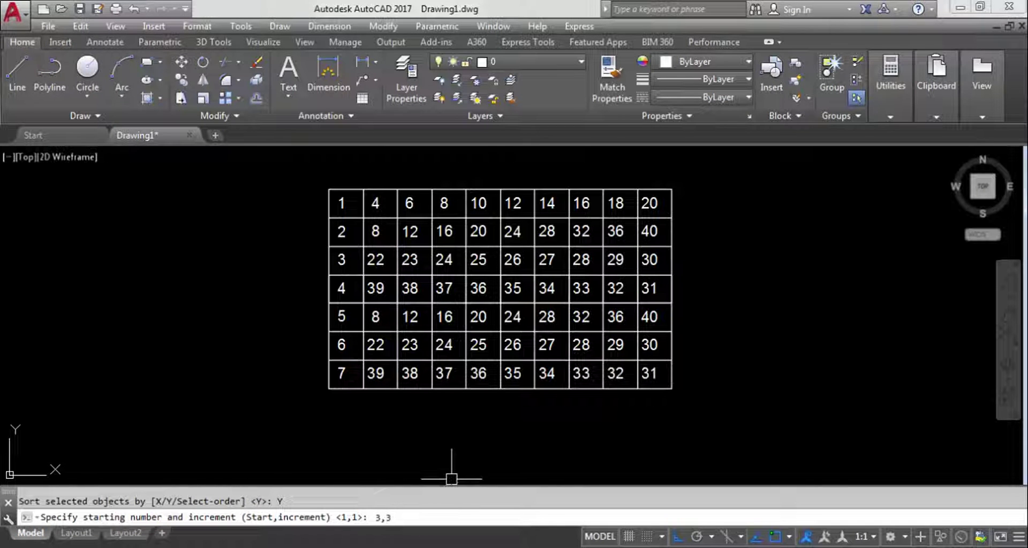
key("Return")
key("Return")
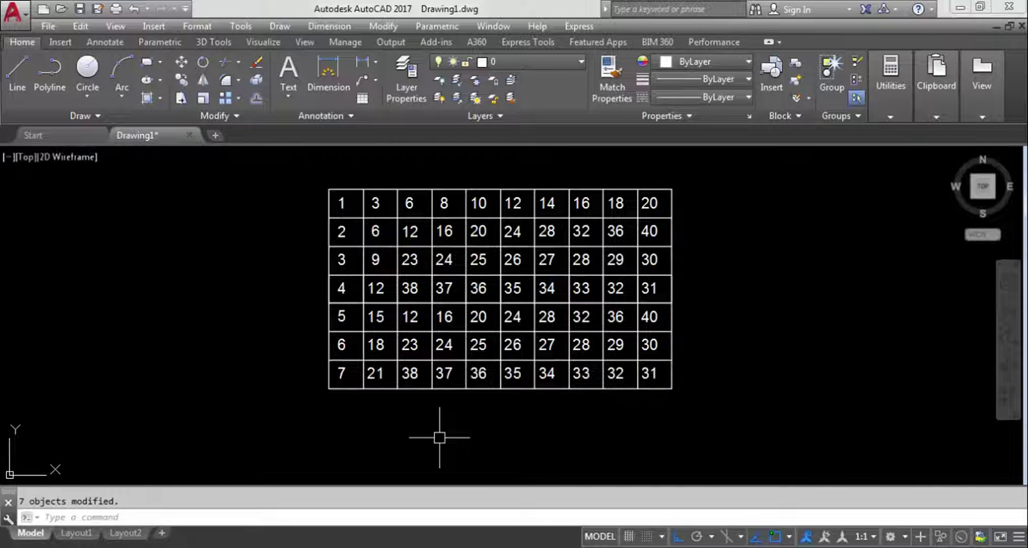
key("ctrl+z")
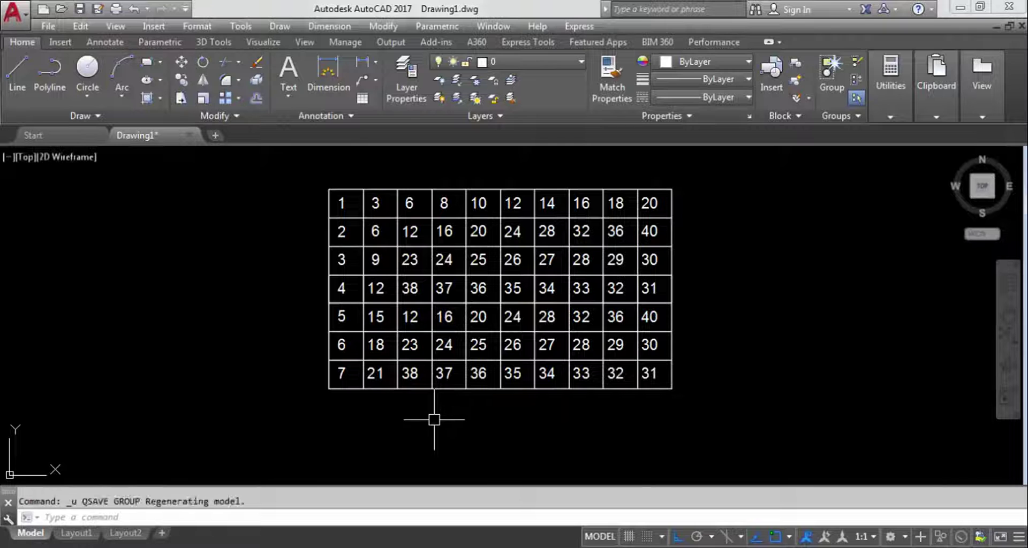
Undo back to four rows, save, and erase the top-row numbers 4 to 20
key("ctrl+z")
key("ctrl+z")
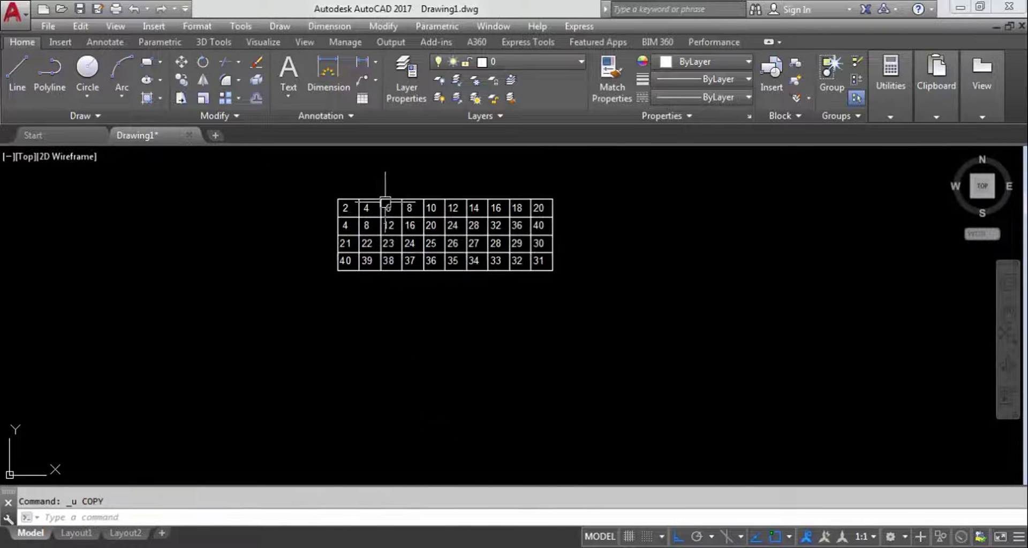
key("ctrl+s")
left_click(376, 230)
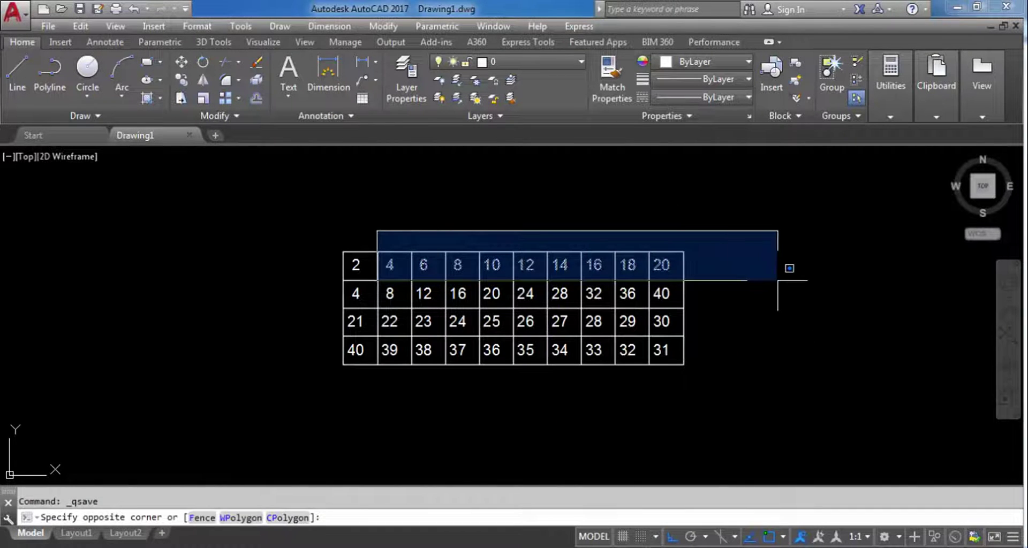
left_click(777, 280)
key("Delete")
Change the top-left 2 to 0 and shift it right within its cell
double_click(366, 267)
type("0")
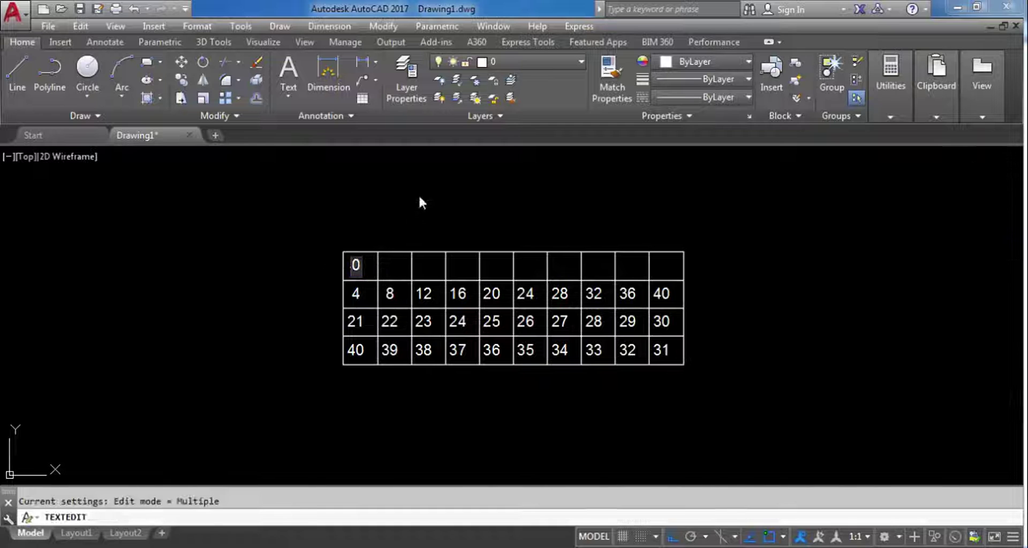
scroll(370, 257, "up", 4)
key("Escape")
left_click(329, 273)
type("m")
key("Return")
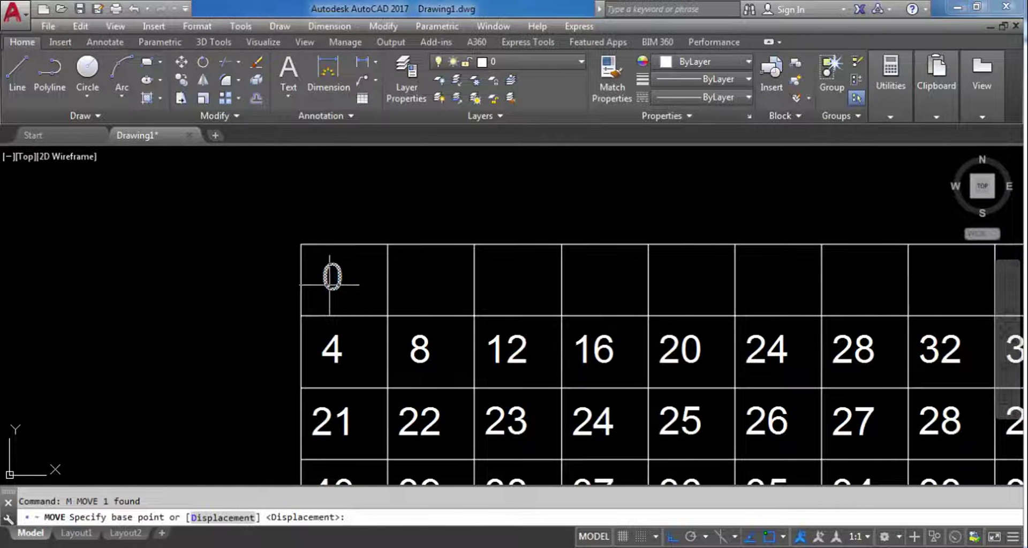
left_click(329, 285)
left_click(353, 285)
Copy the 0 as a 10-item array so every top-row cell shows 0
scroll(267, 279, "down", 3)
left_click(322, 279)
type("c")
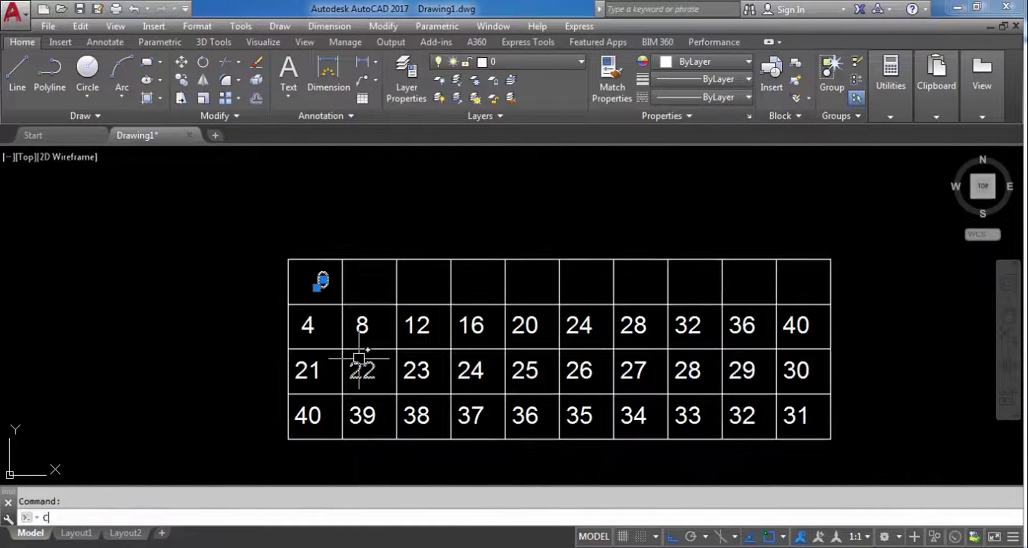
type("o")
key("Return")
left_click(288, 259)
type("a")
key("Return")
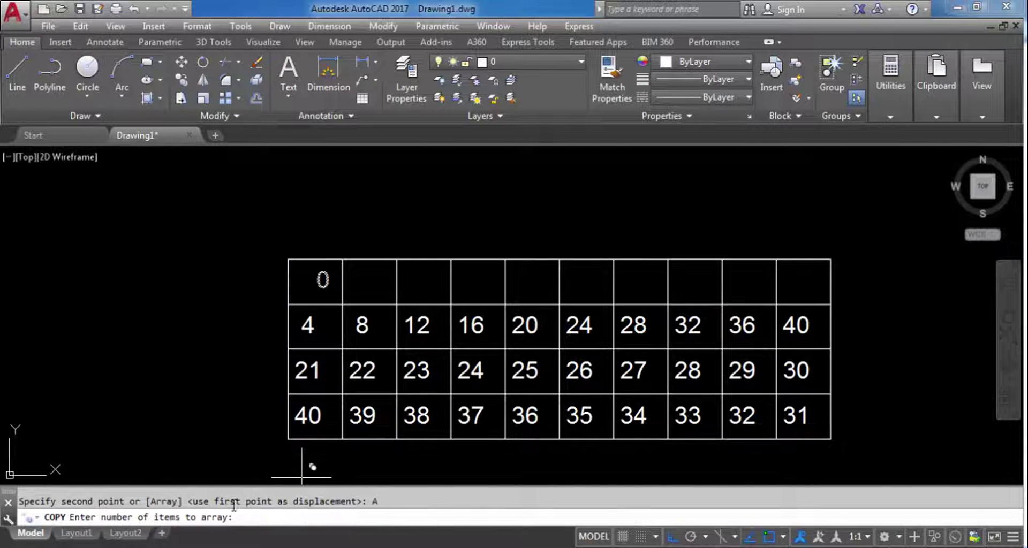
type("10")
key("Return")
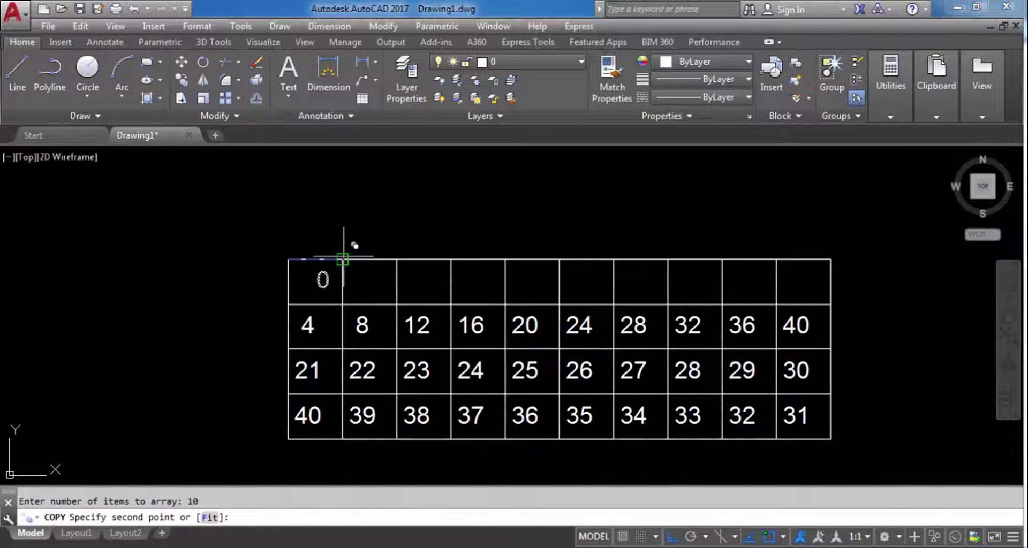
left_click(344, 259)
key("Escape")
middle_click_drag(465, 245, 493, 241)
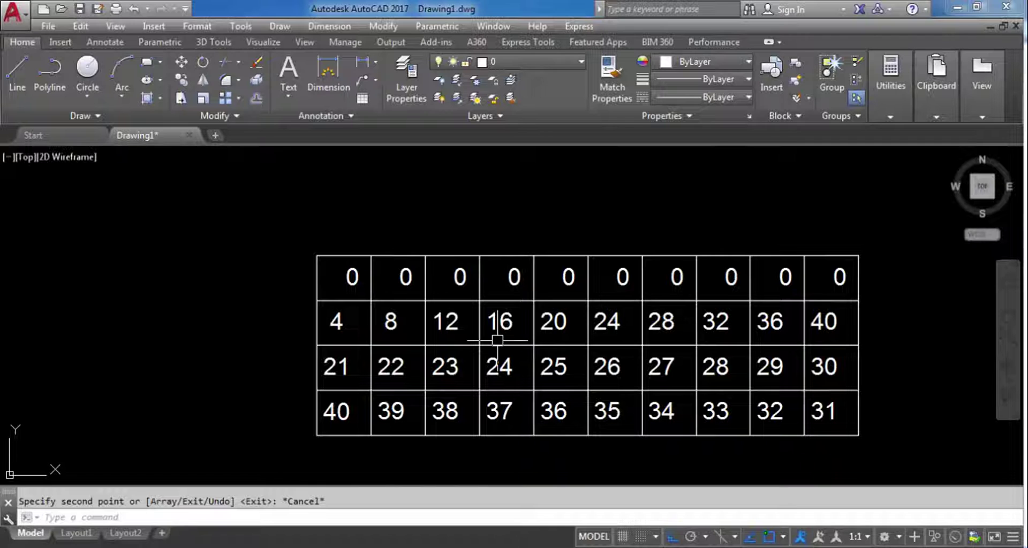
type("TCOUNT")
key("Return")
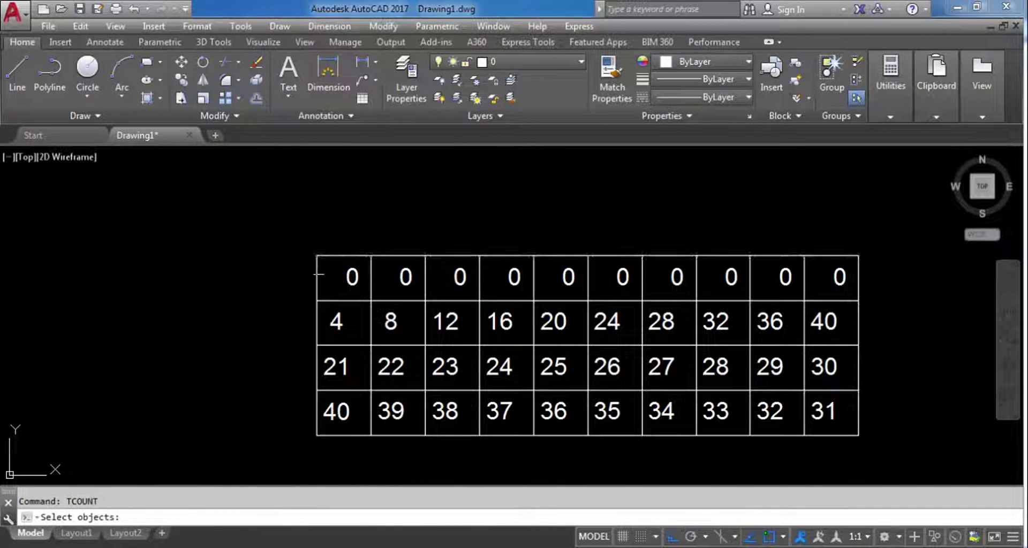
Prefix the ten top-row zeros with 1–10 left to right, making 10 through 100
left_click(292, 264)
left_click(900, 294)
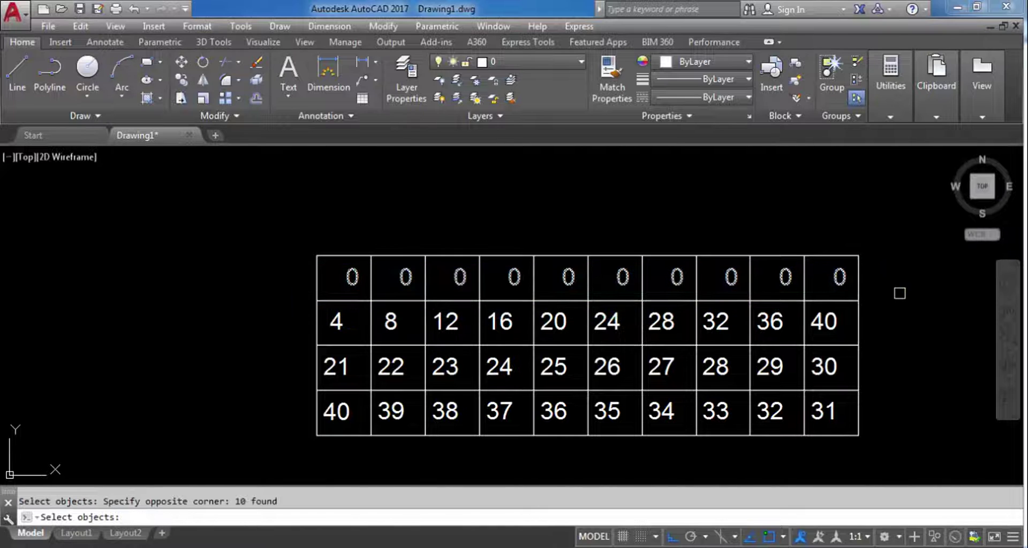
key("Return")
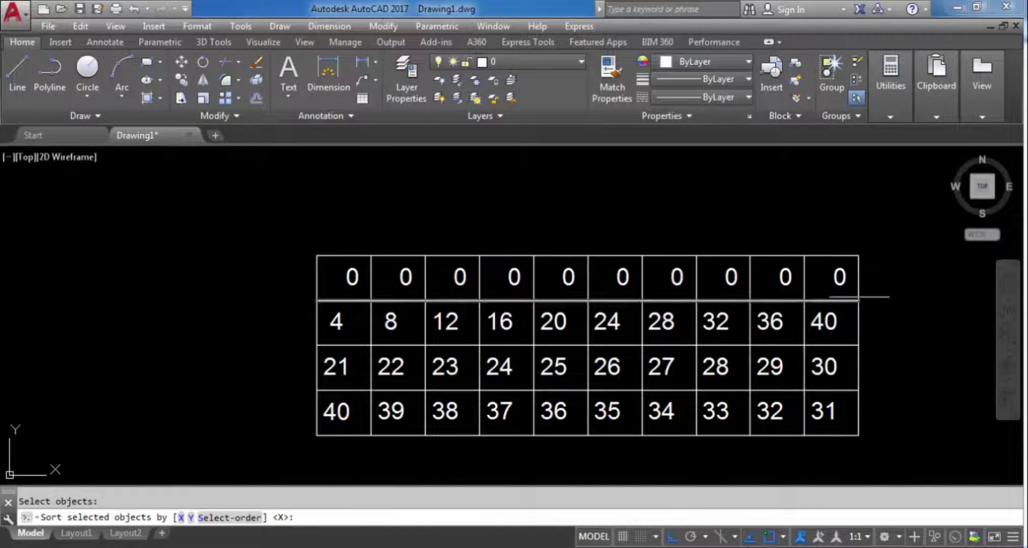
left_click(181, 517)
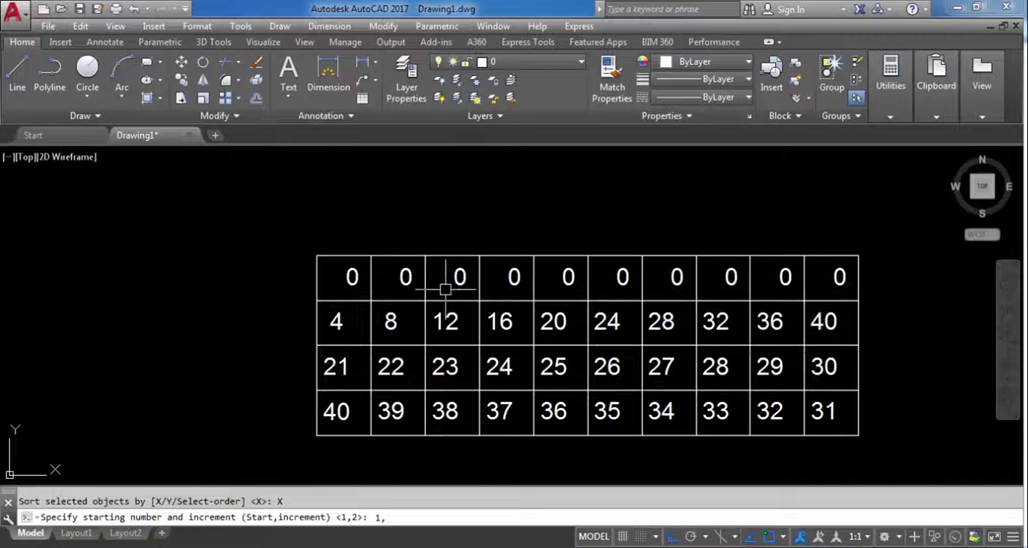
key("Return")
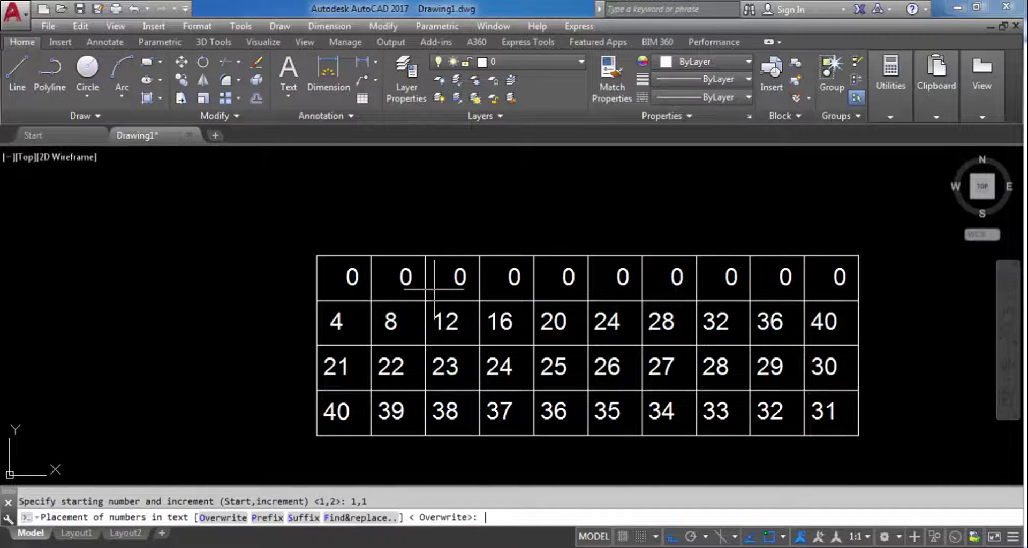
left_click(267, 518)
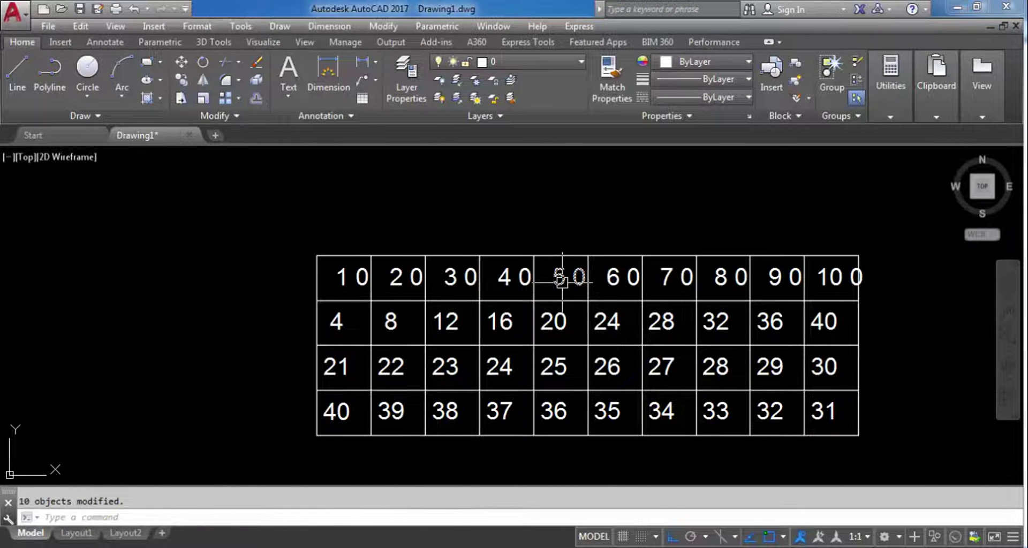
Move the row of new top-row numbers down into their cells
left_click(294, 264)
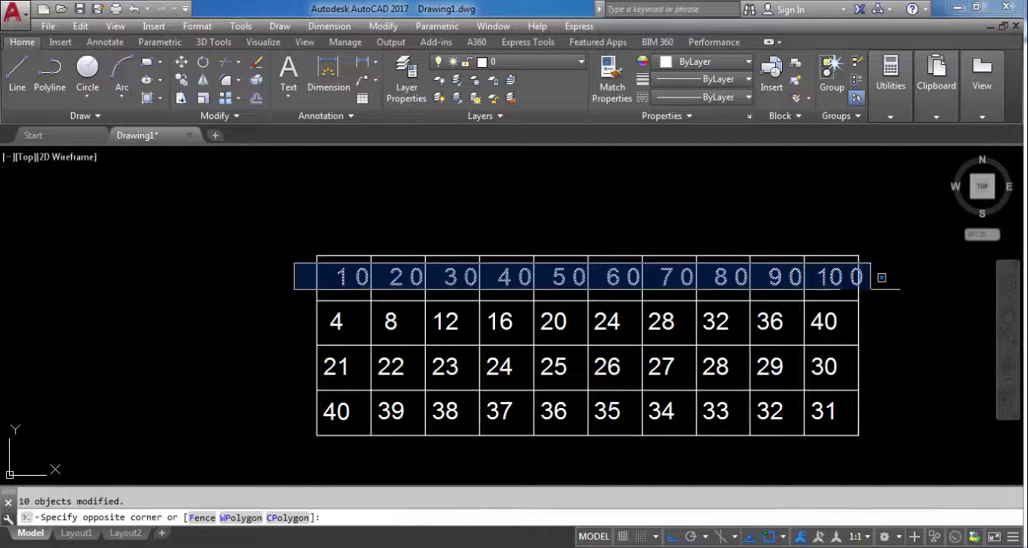
left_click(873, 278)
type("m")
key("Return")
scroll(378, 257, "up", 4)
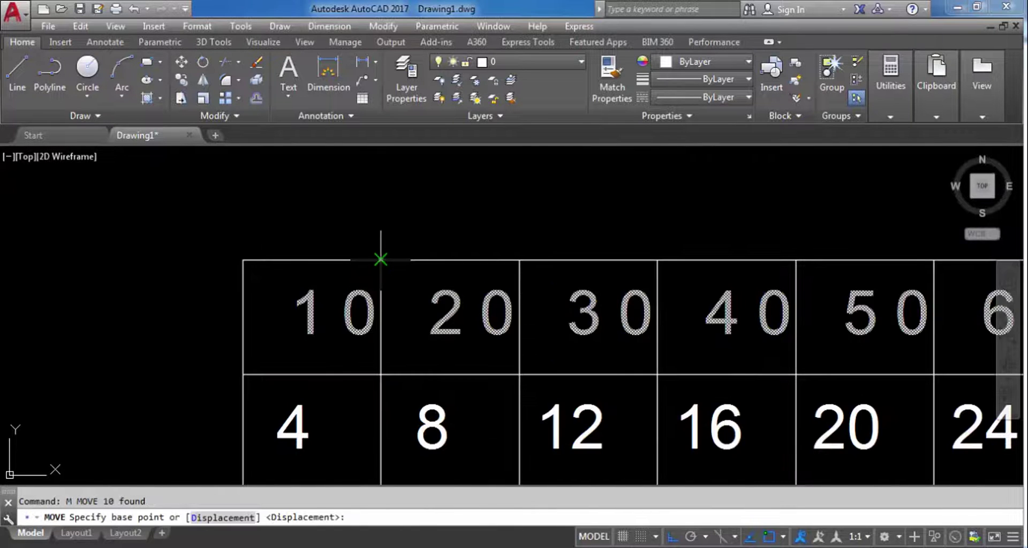
left_click(378, 257)
scroll(371, 241, "down", 4)
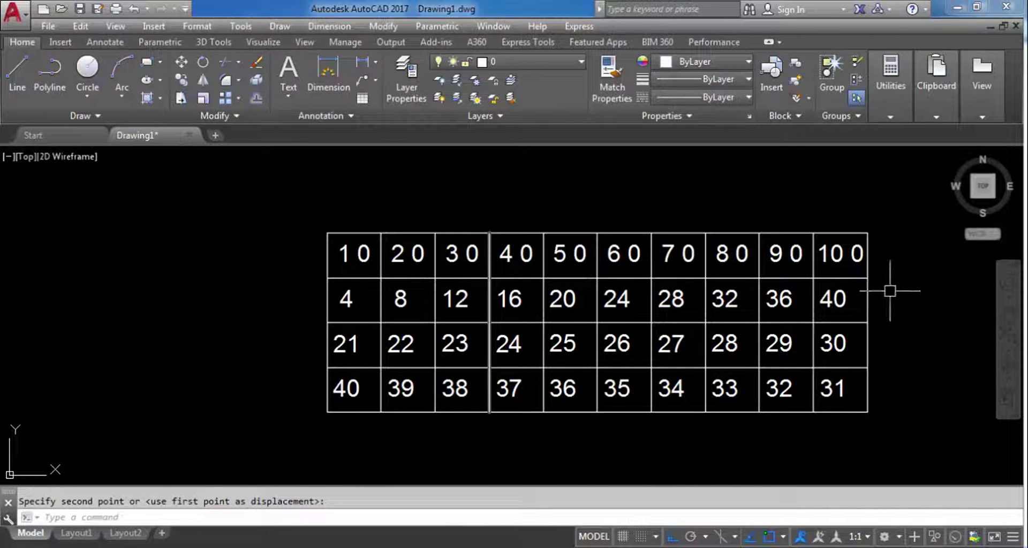
left_click(401, 295)
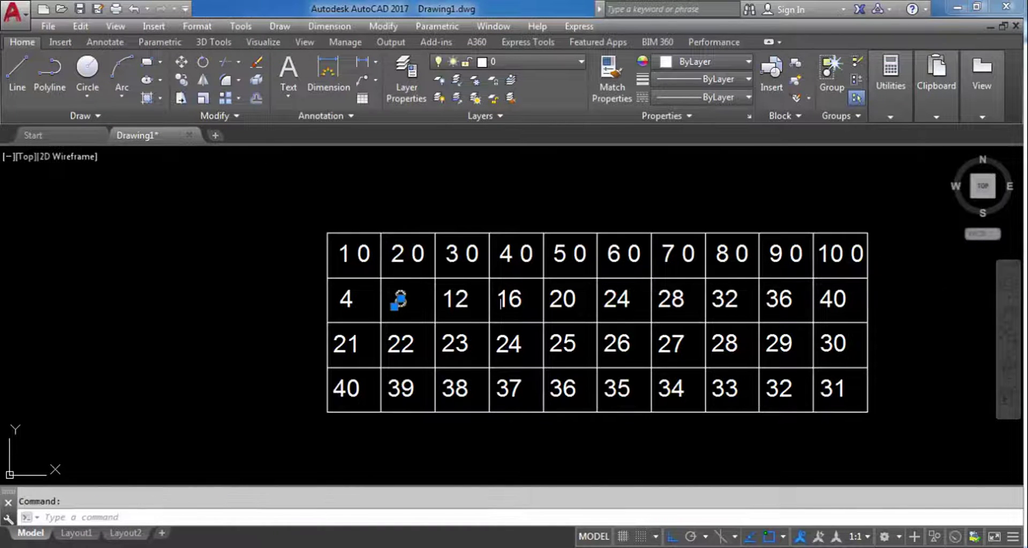
Erase the second-row numbers 8 through 40 and reposition the remaining 4
left_click(387, 281)
left_click(886, 316)
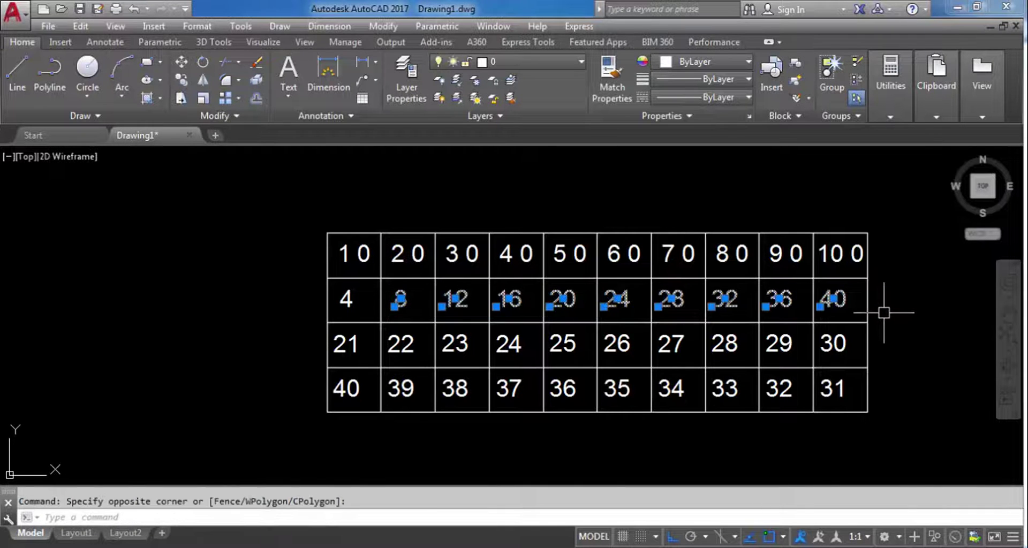
key("Delete")
type("m")
key("Return")
scroll(341, 299, "up", 4)
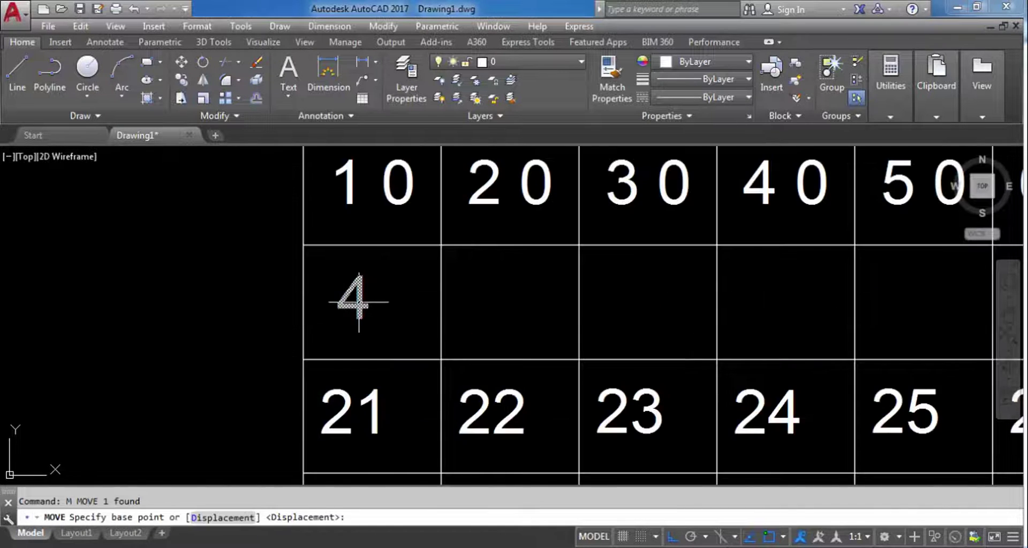
left_click(343, 300)
left_click(344, 307)
Change the 4 text to the letter A
double_click(342, 297)
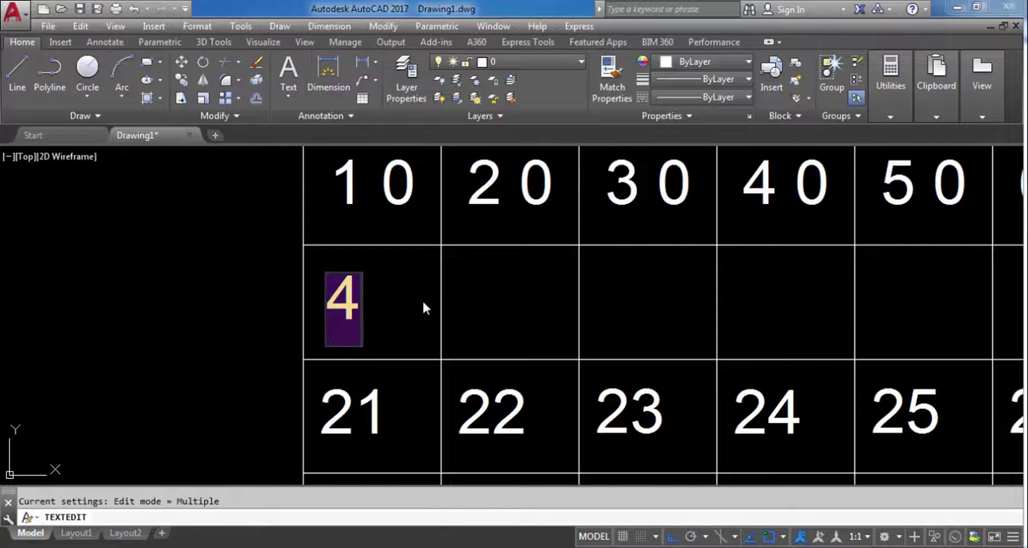
type("A")
key("Return")
key("Escape")
scroll(407, 308, "down", 2)
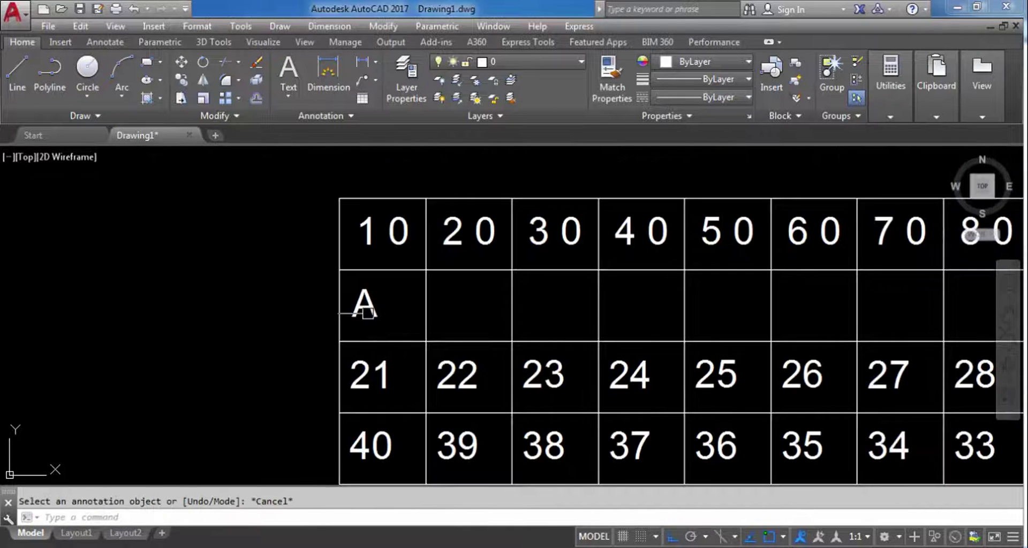
Copy the A as a 10-item array across all ten second-row cells
left_click(360, 303)
type("co")
key("Return")
left_click(340, 270)
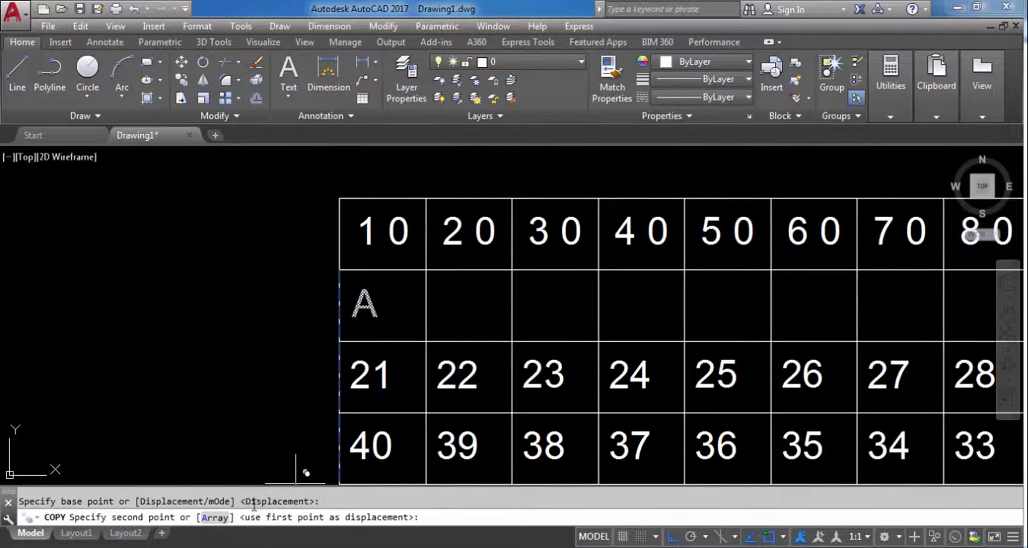
type("a")
key("Return")
type("10")
key("Return")
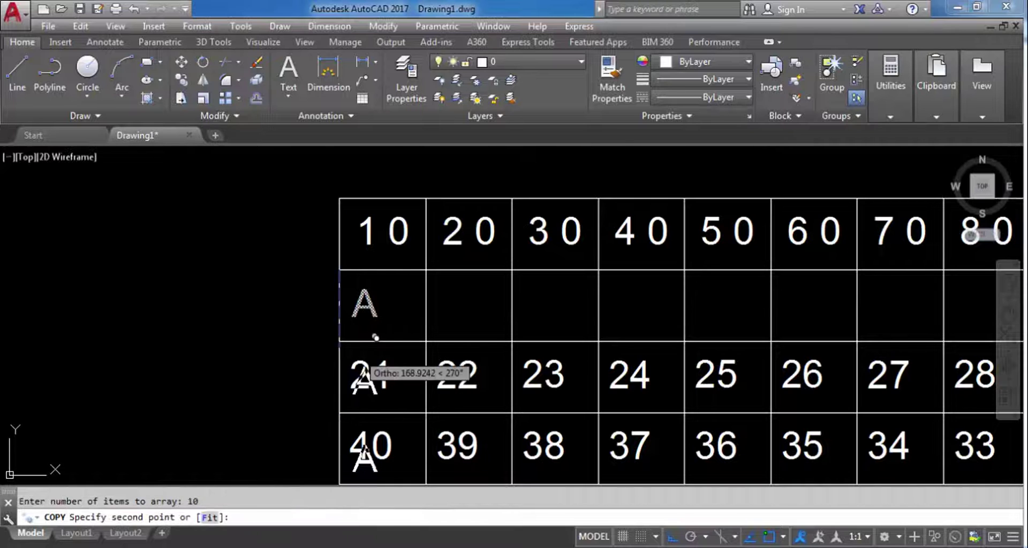
left_click(425, 270)
scroll(425, 270, "down", 3)
key("Escape")
scroll(395, 230, "up", 2)
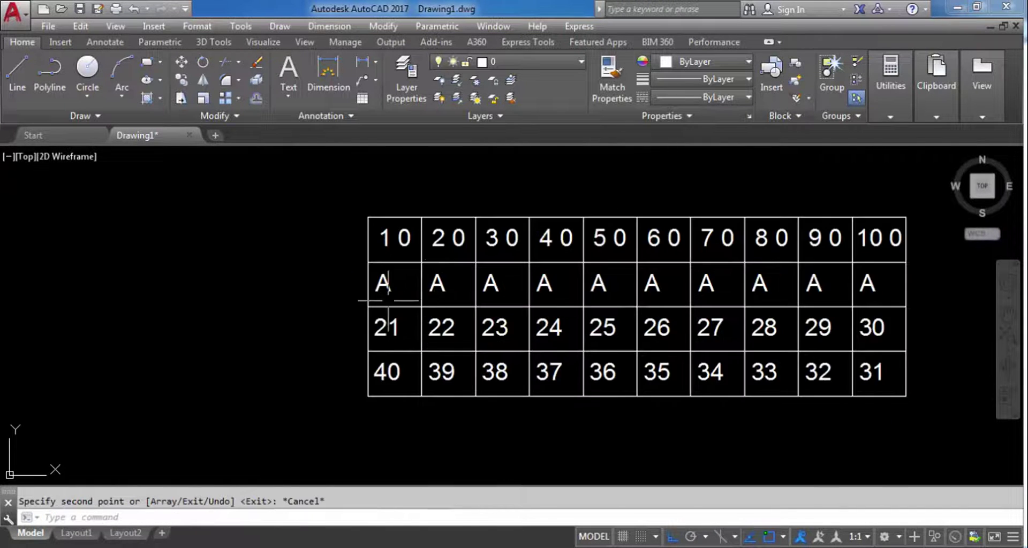
scroll(395, 230, "down", 2)
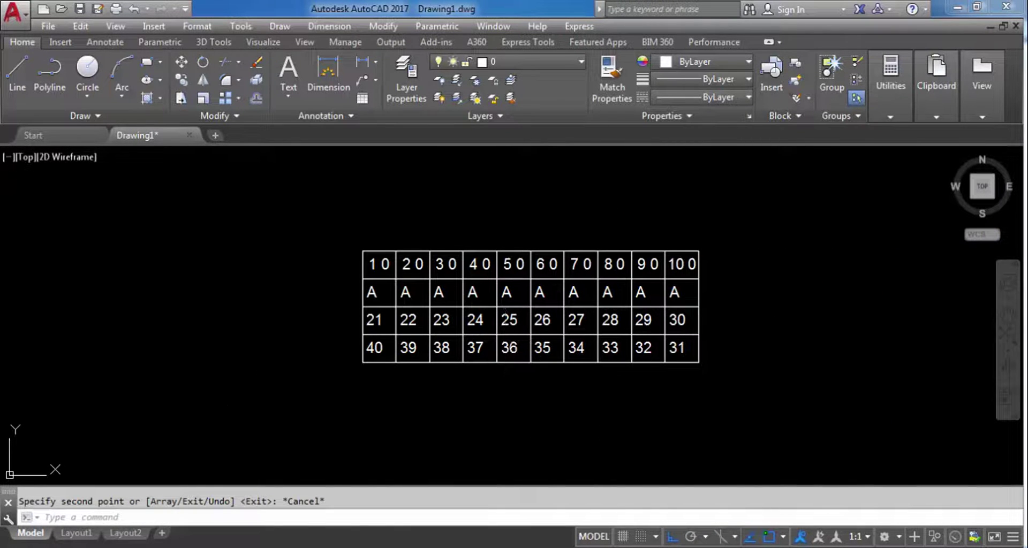
scroll(505, 343, "up", 4)
scroll(540, 401, "down", 2)
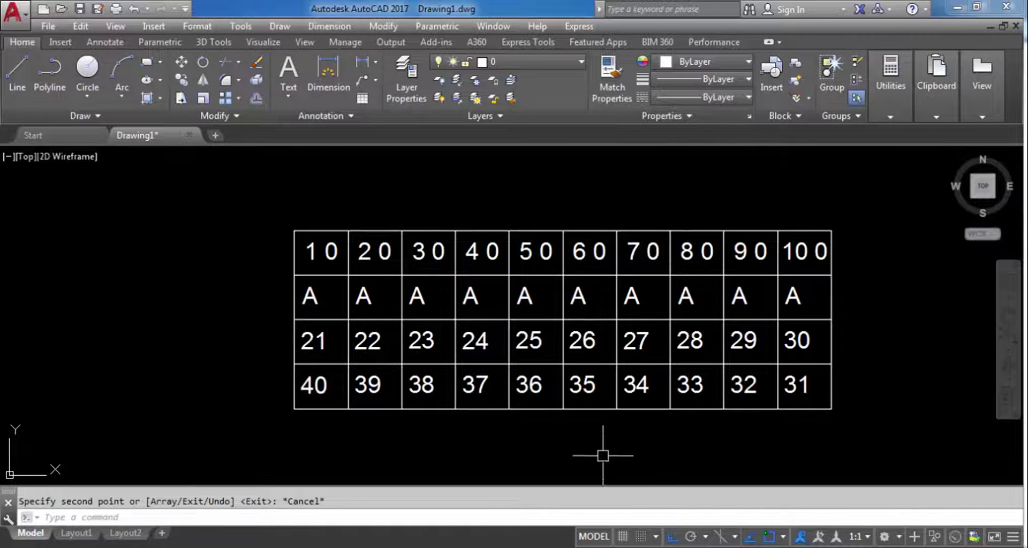
Suffix the ten A texts with 1–10 left to right using TCOUNT, giving A1 through A10
type("TCOUNT")
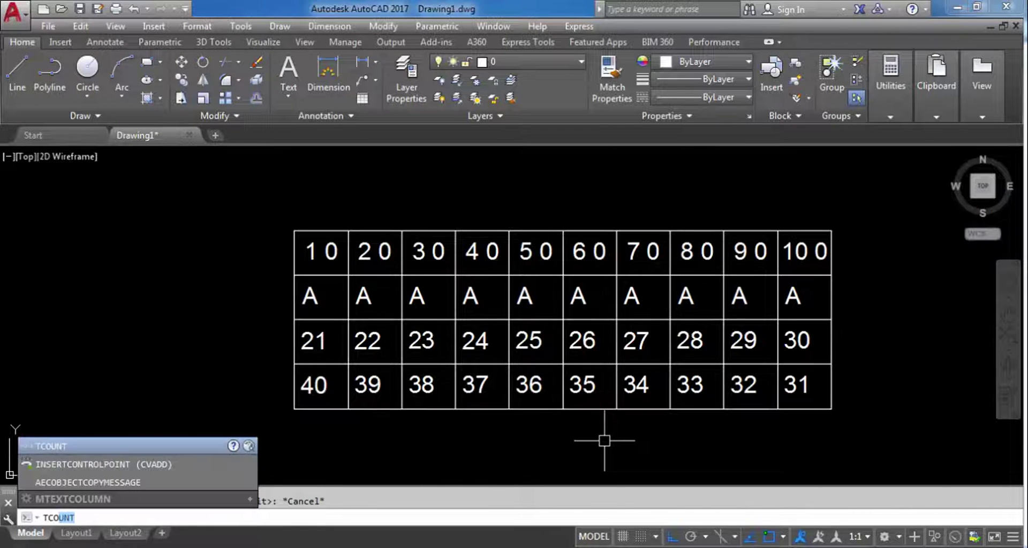
key("Return")
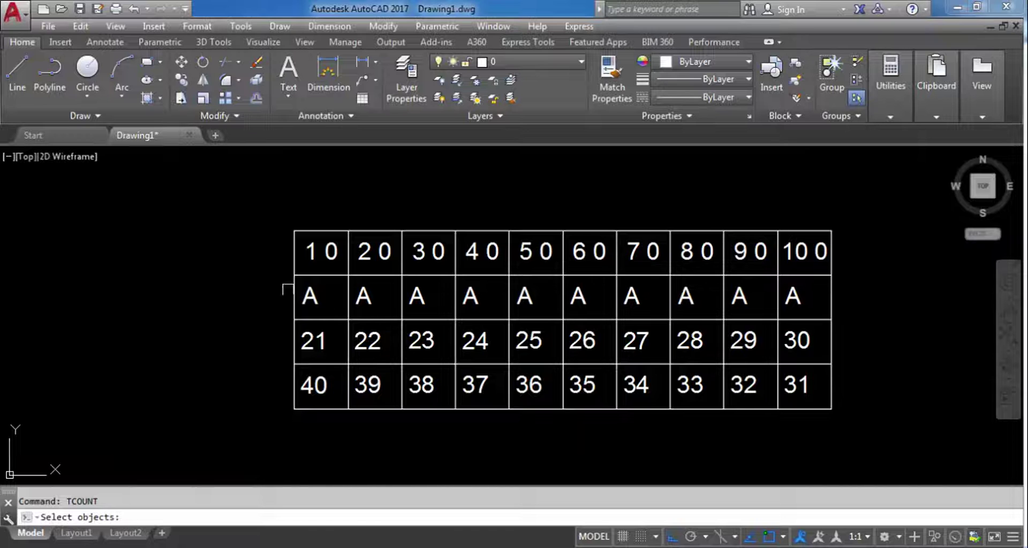
left_click(270, 279)
left_click(870, 322)
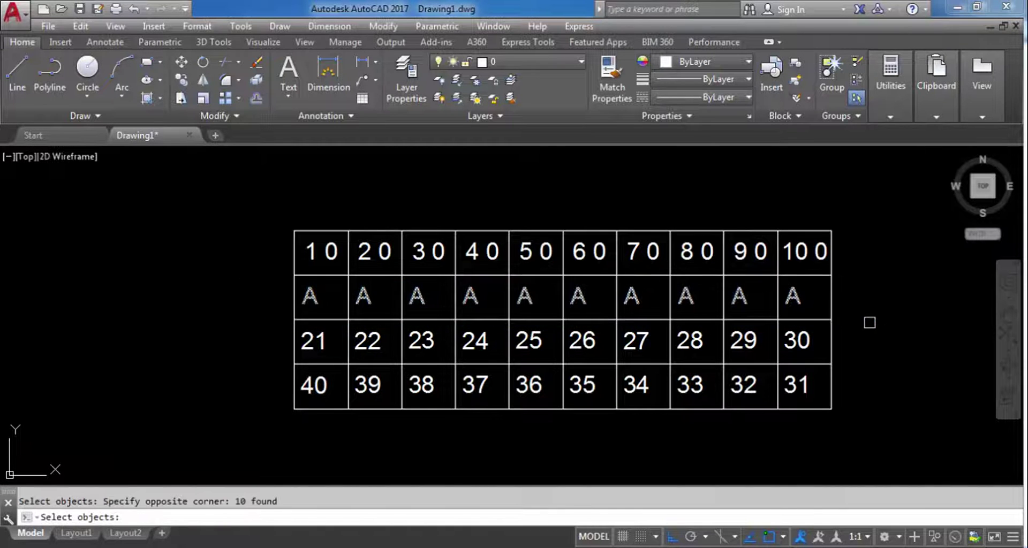
key("Return")
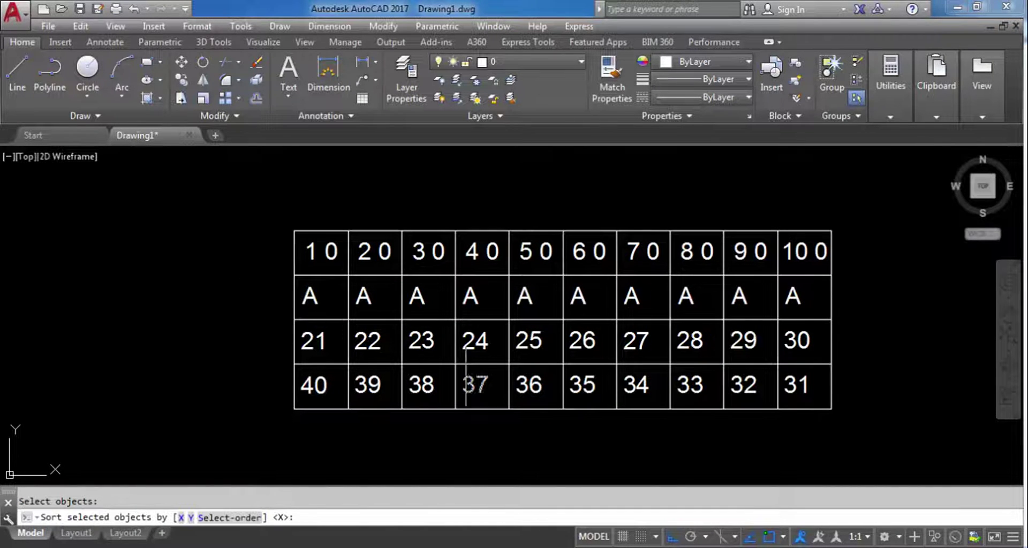
type("X")
key("Return")
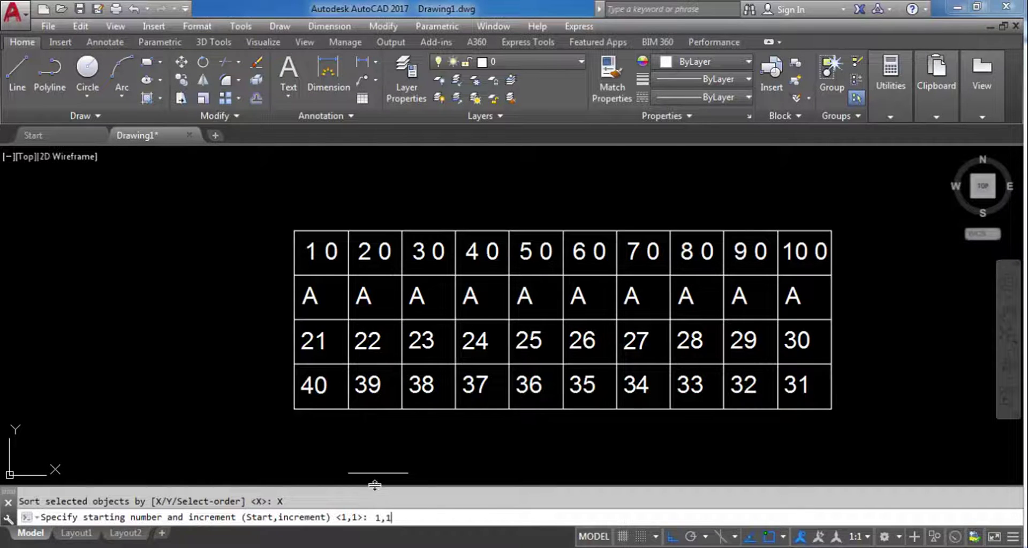
key("Return")
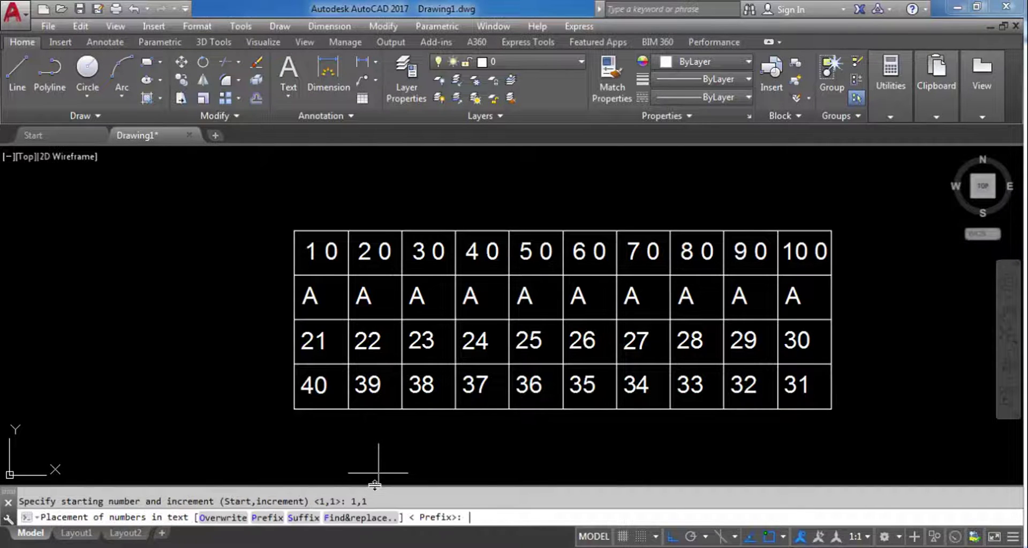
left_click(298, 518)
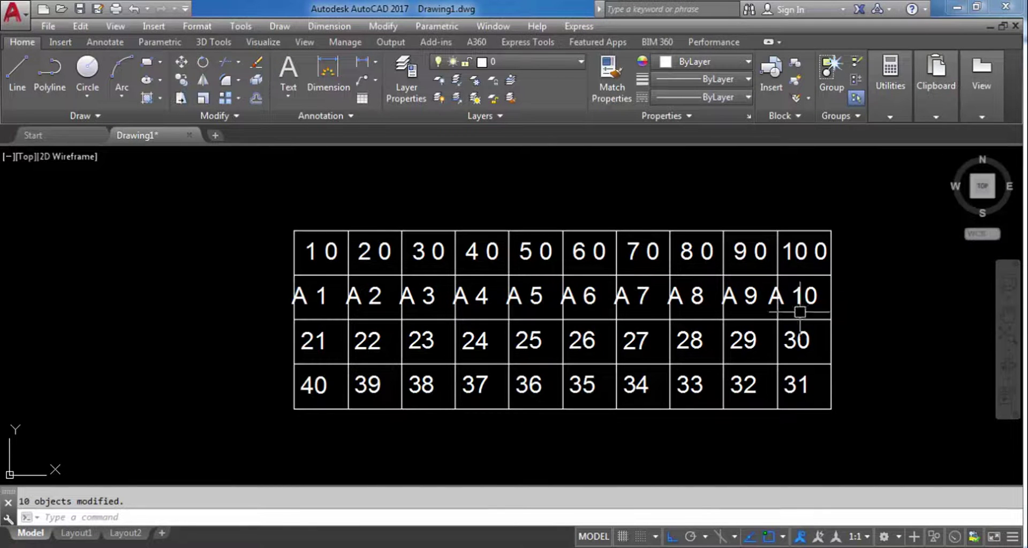
left_click(264, 280)
Move the A1–A10 labels down into the second row of the grid
left_click(879, 316)
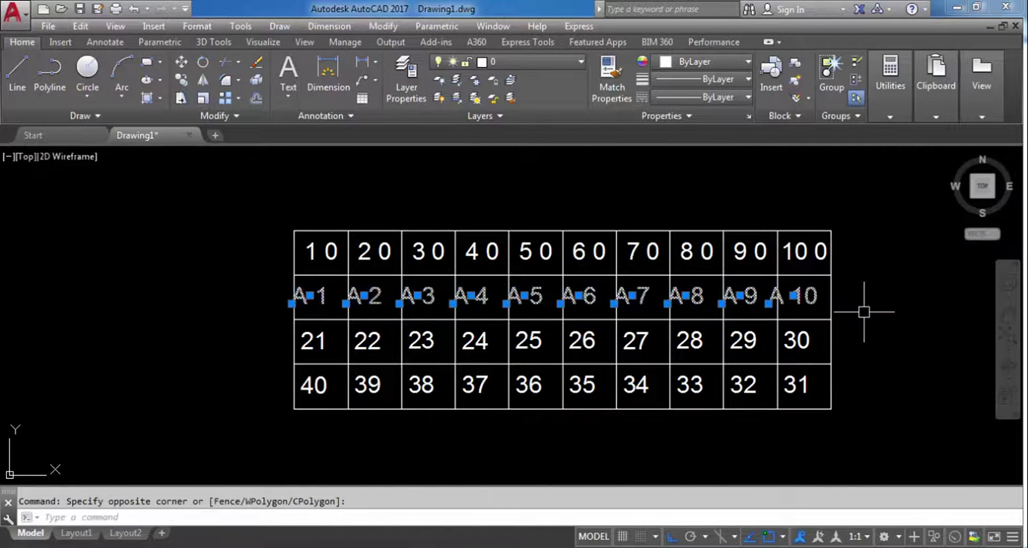
type("M")
key("Return")
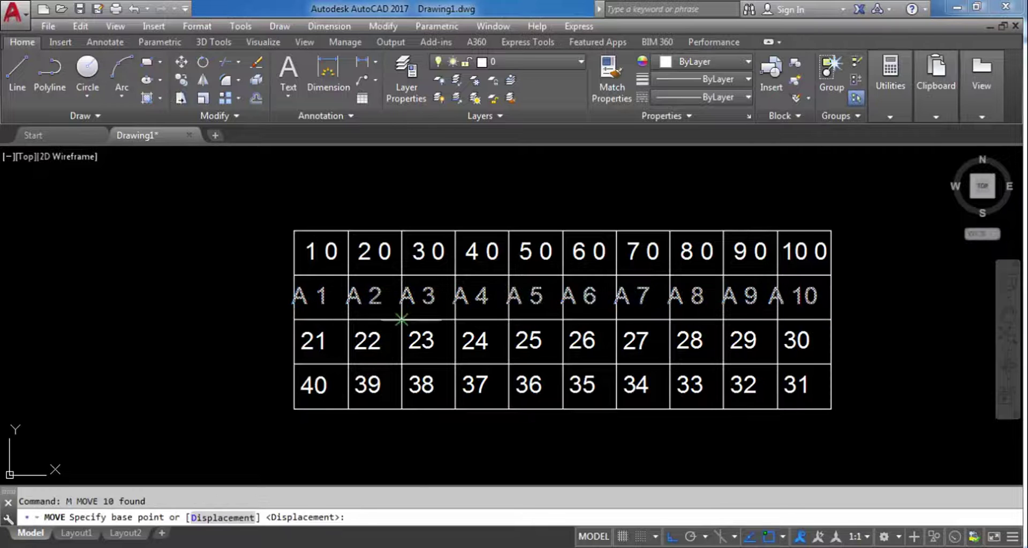
left_click(294, 275)
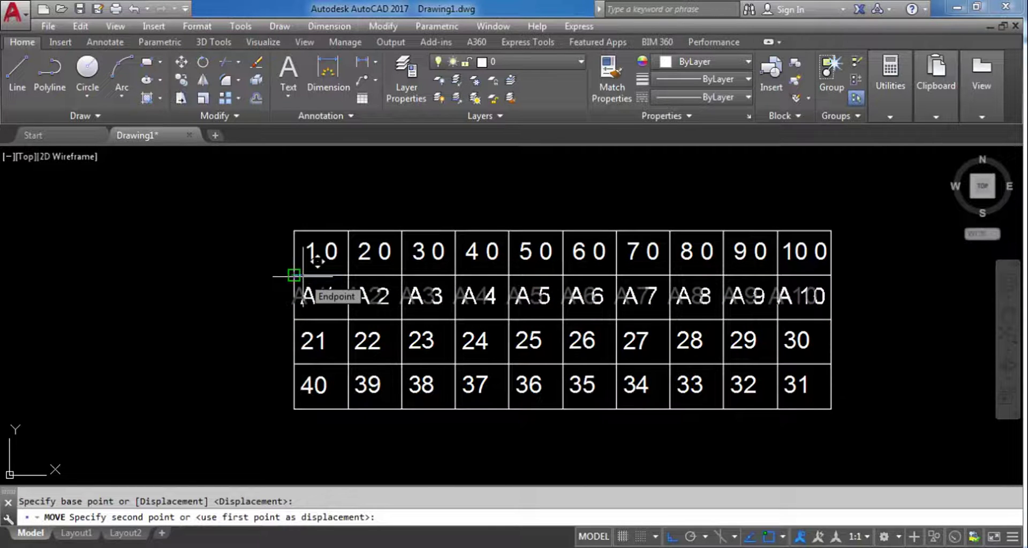
key("F3")
left_click(300, 275)
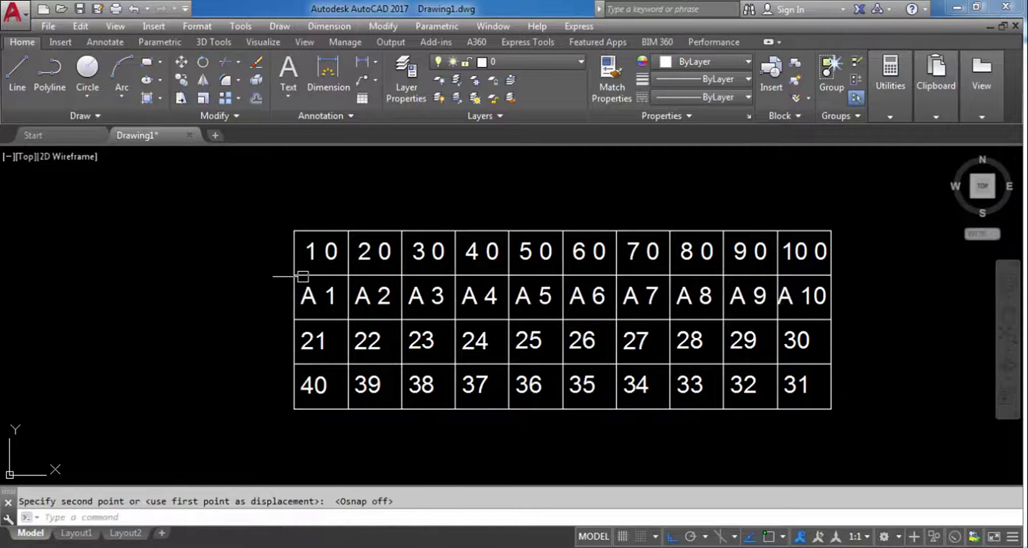
key("F3")
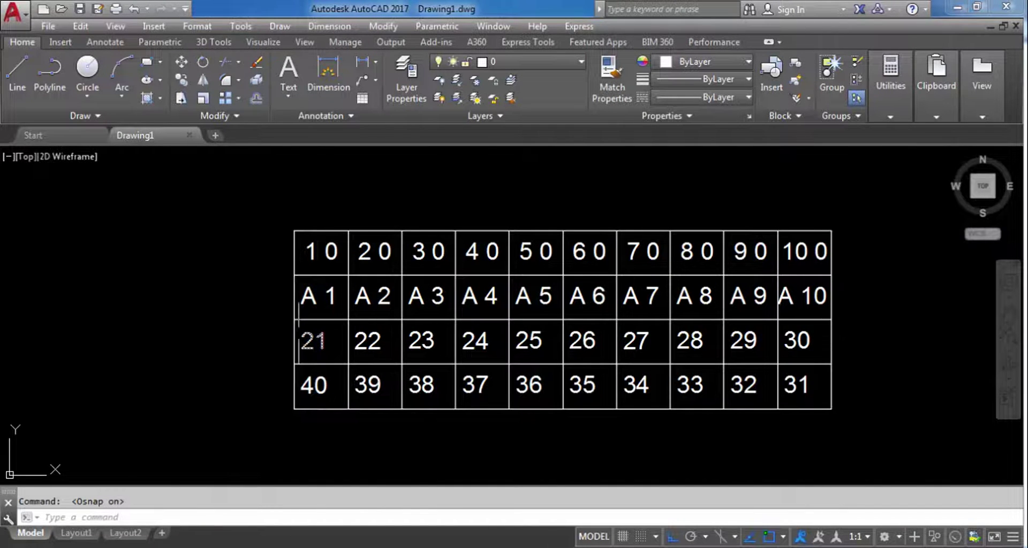
Erase the 21–30 numbers from the third row
left_click(275, 325)
left_click(909, 358)
key("Delete")
Copy the A1 label down one row into the third row's first cell
left_click(269, 282)
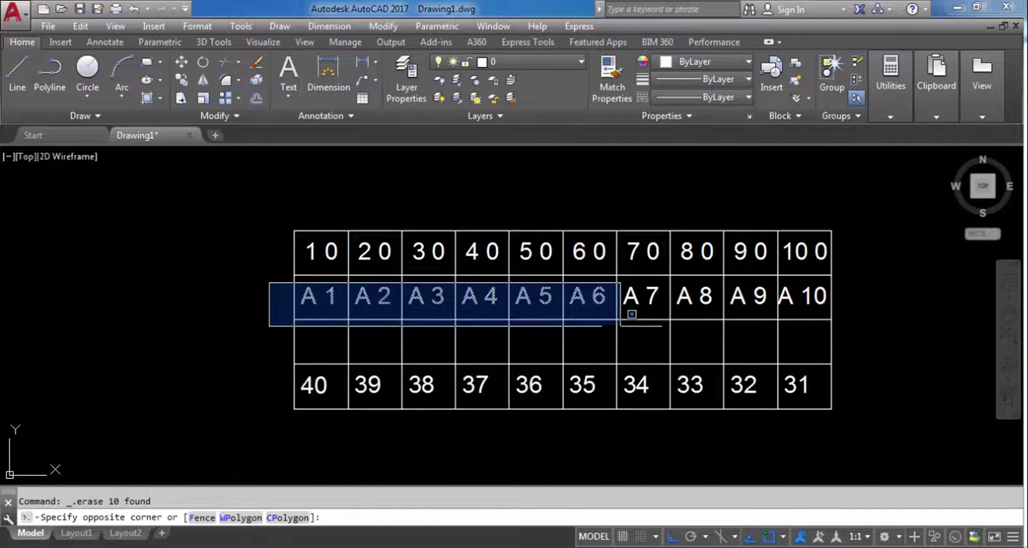
left_click(369, 317)
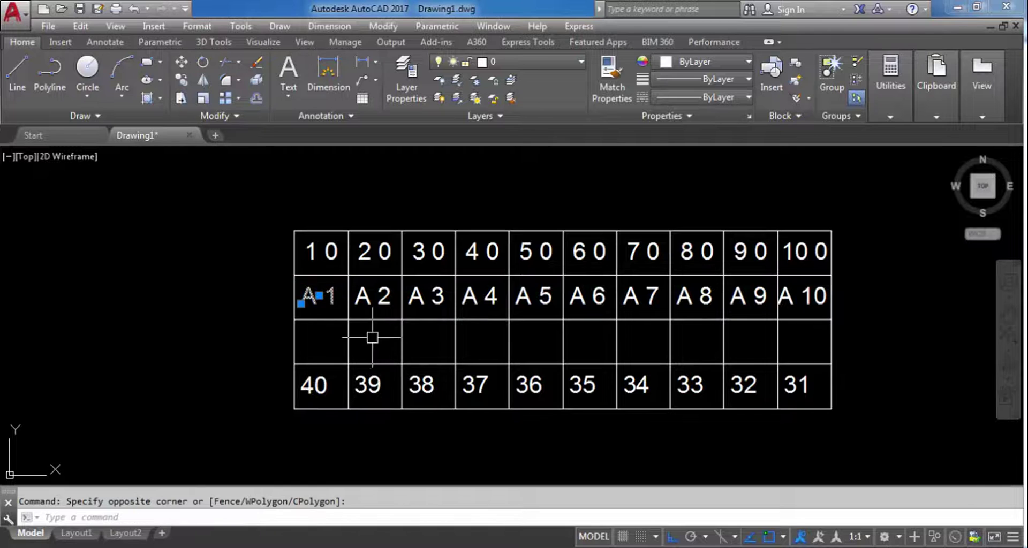
type("co")
key("Return")
left_click(294, 321)
left_click(294, 366)
key("Return")
Array-copy the new A1 label as 10 items across the third row
left_click(317, 343)
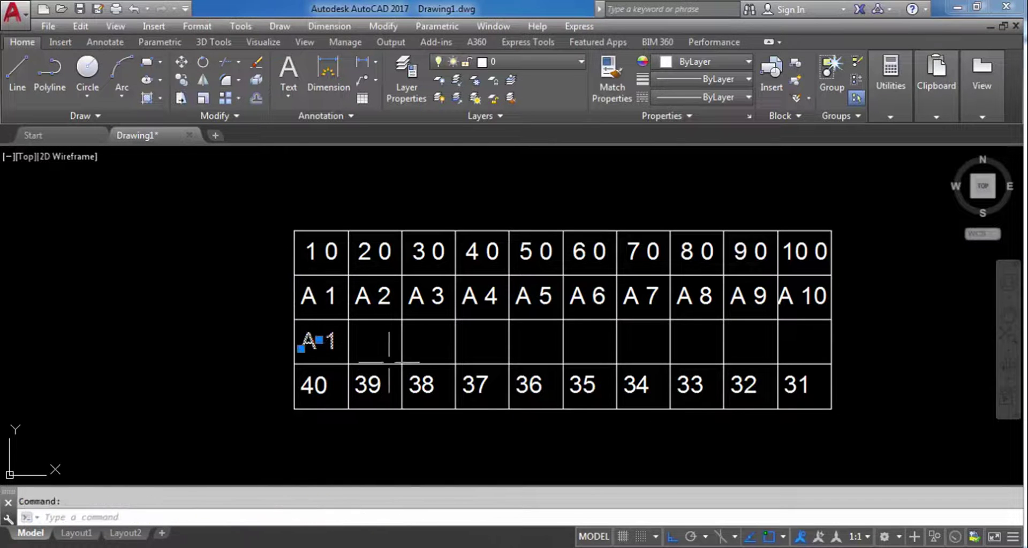
type("co")
key("Return")
left_click(294, 320)
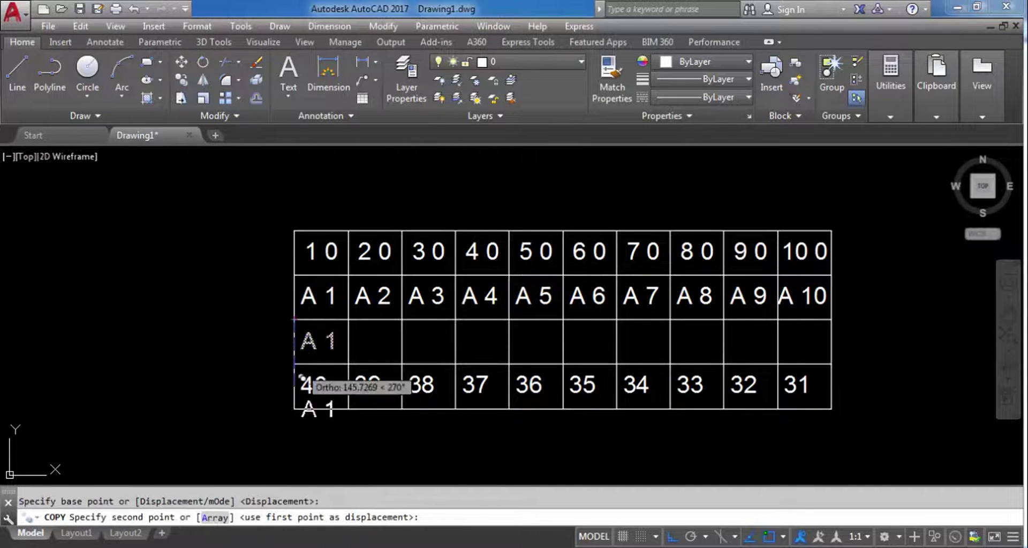
left_click(210, 519)
type("10")
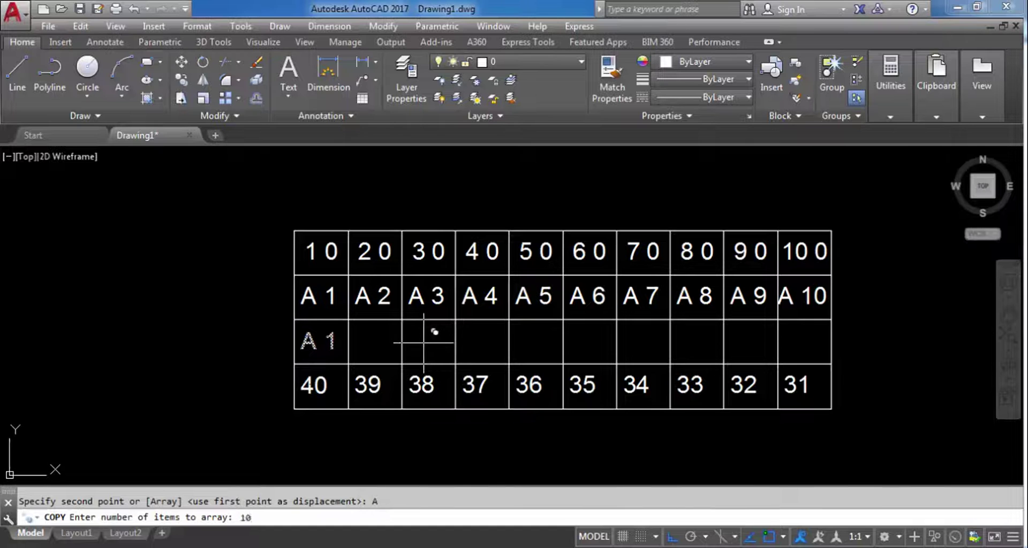
key("Return")
left_click(348, 320)
key("Escape")
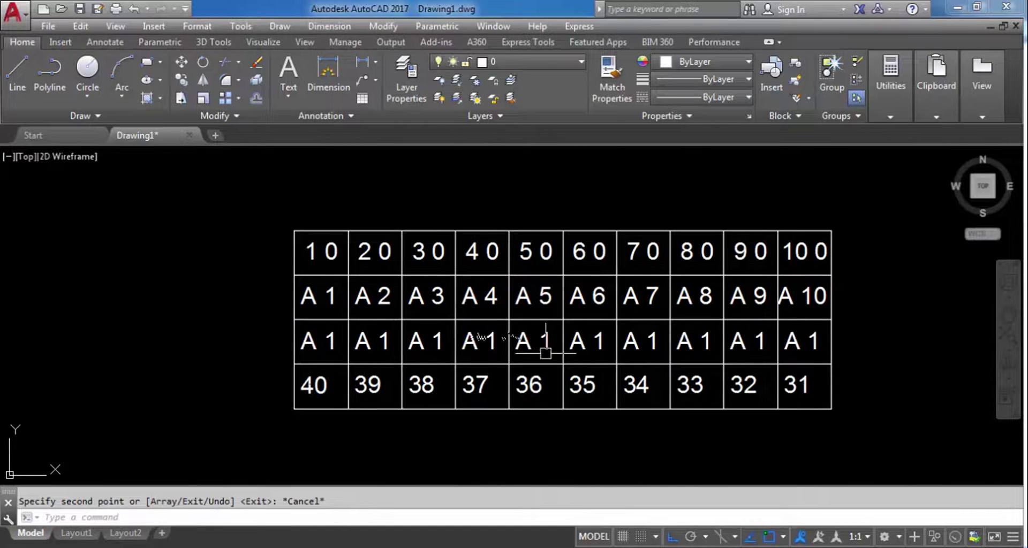
scroll(541, 342, "up", 2)
scroll(521, 341, "down", 2)
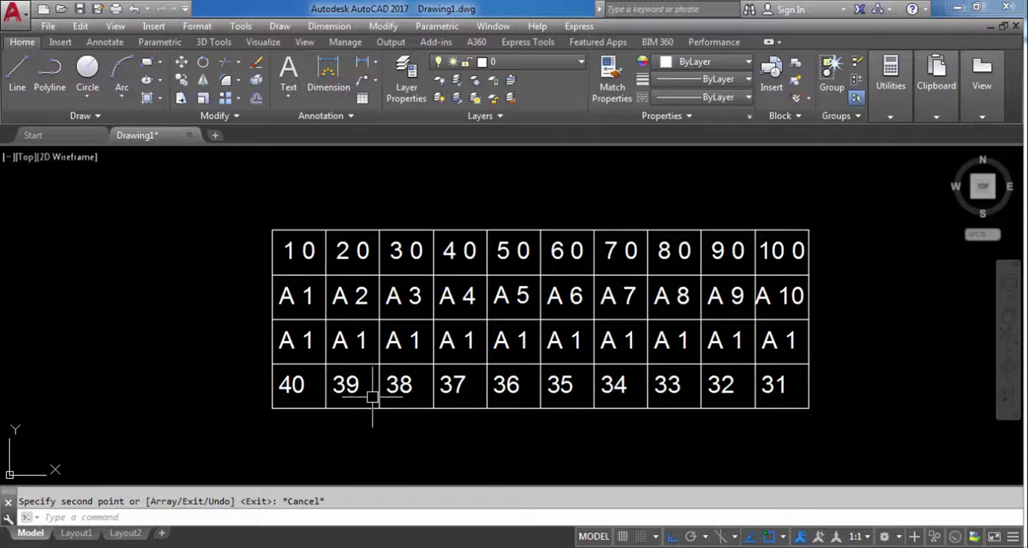
Run TCOUNT on the ten A1 labels in the third row
type("TCOUNT")
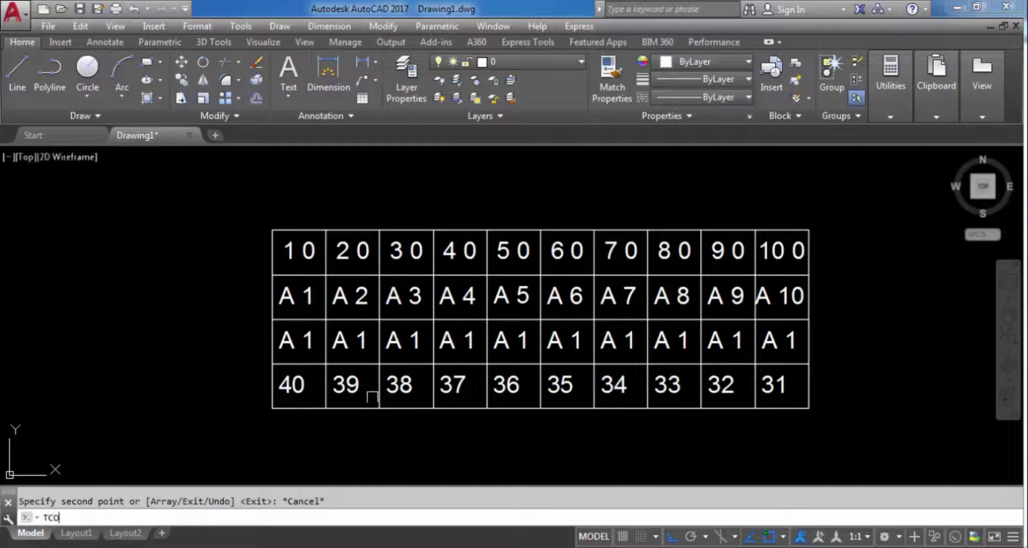
key("Return")
left_click(236, 328)
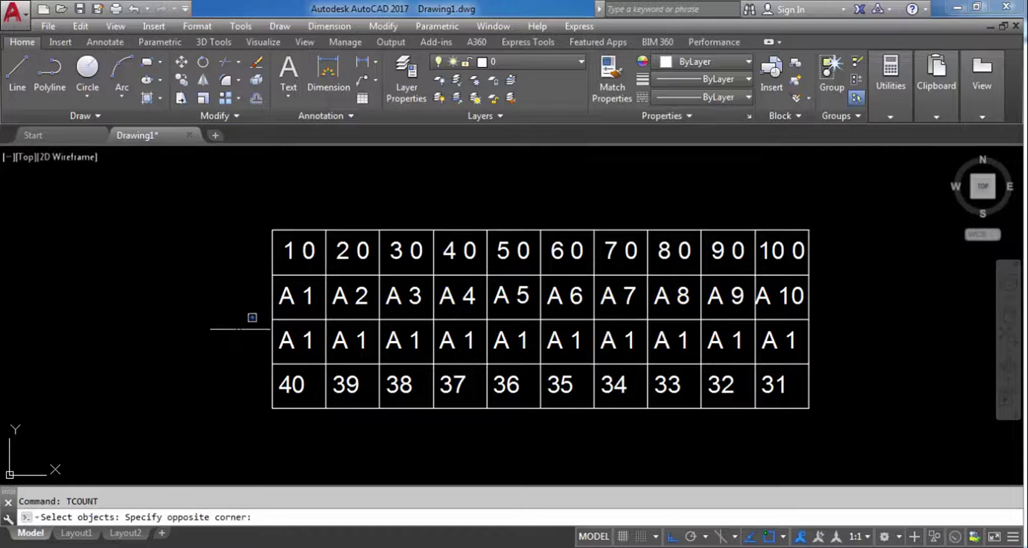
left_click(843, 342)
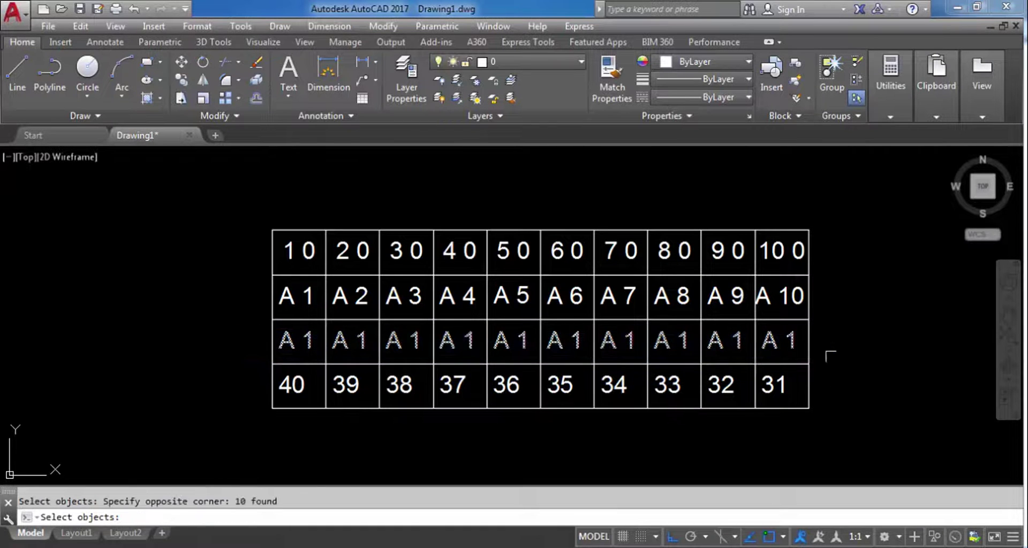
key("Return")
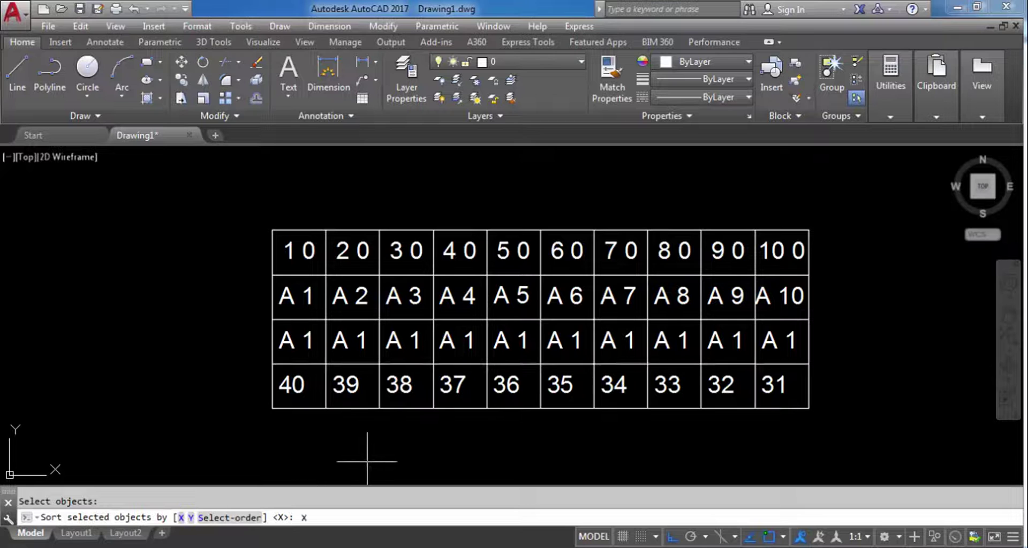
Number them by X order from 2 in steps of 2, find-and-replacing '1', then save
type("x")
key("Return")
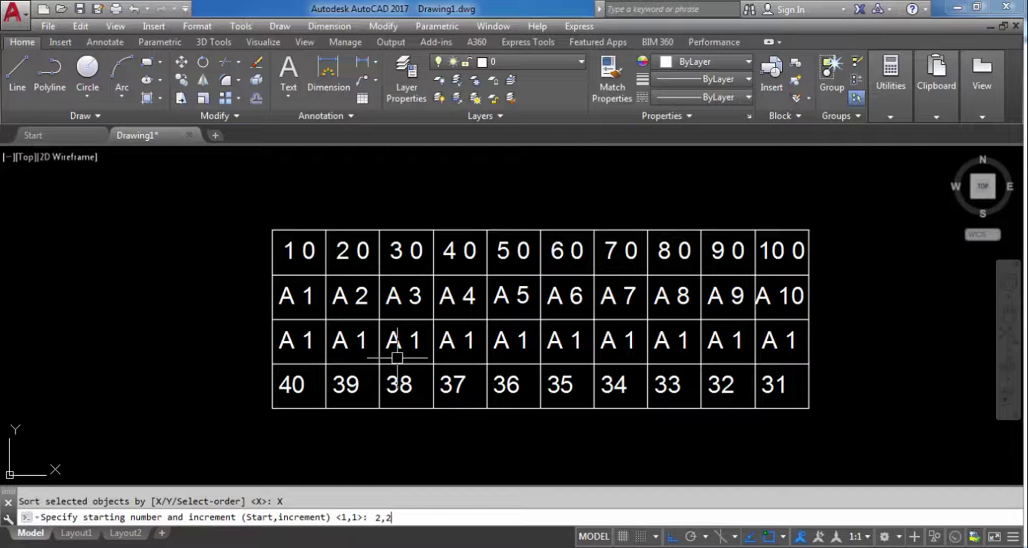
key("Return")
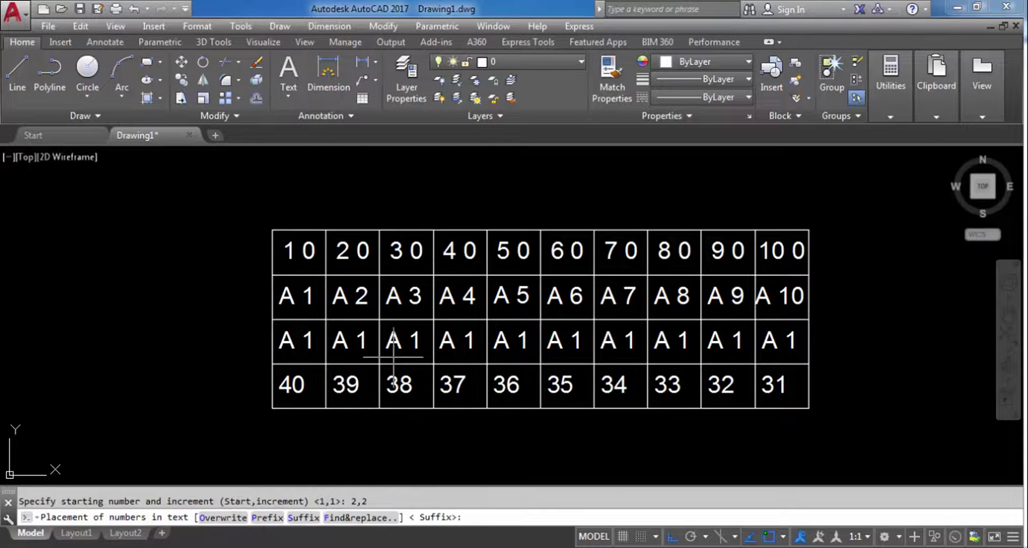
left_click(359, 518)
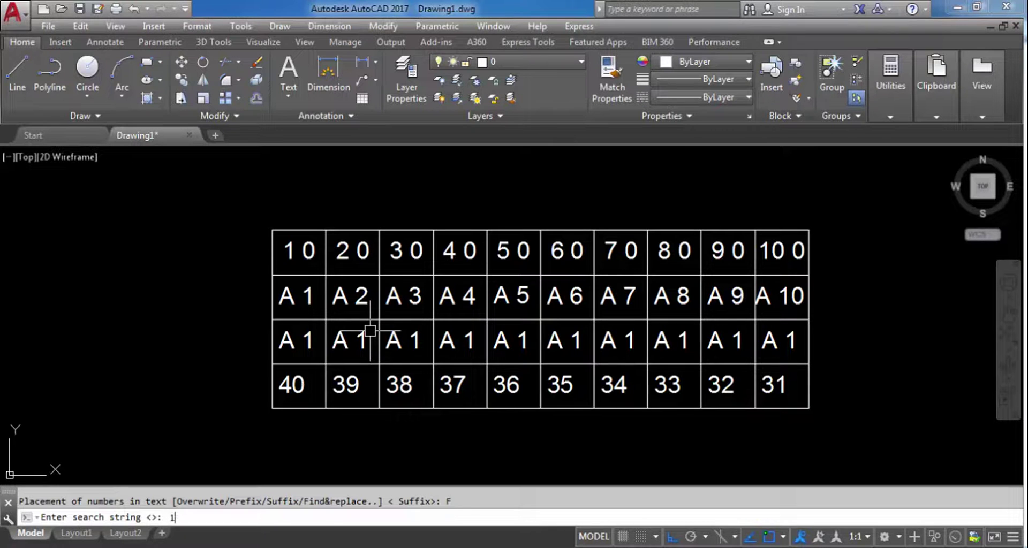
key("Return")
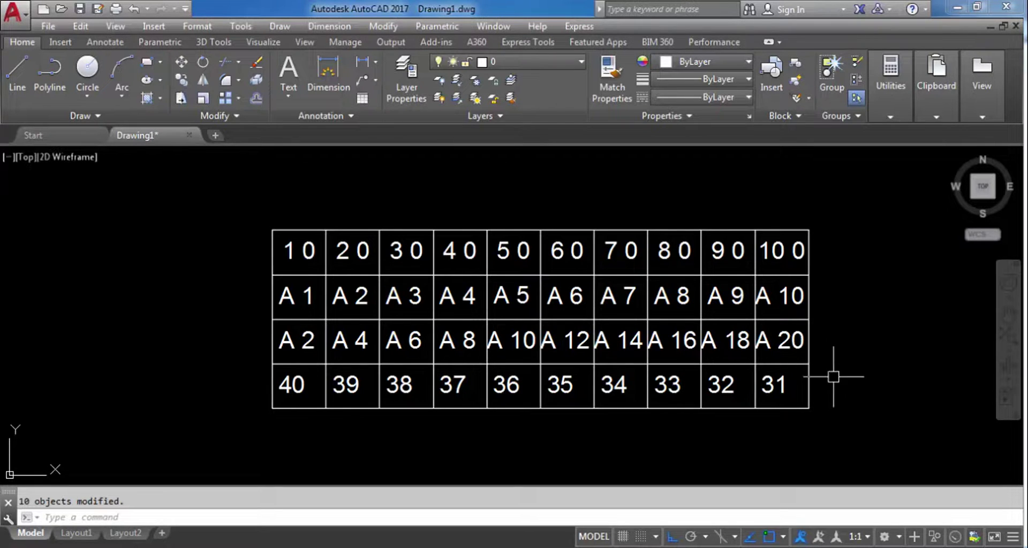
key("ctrl+s")
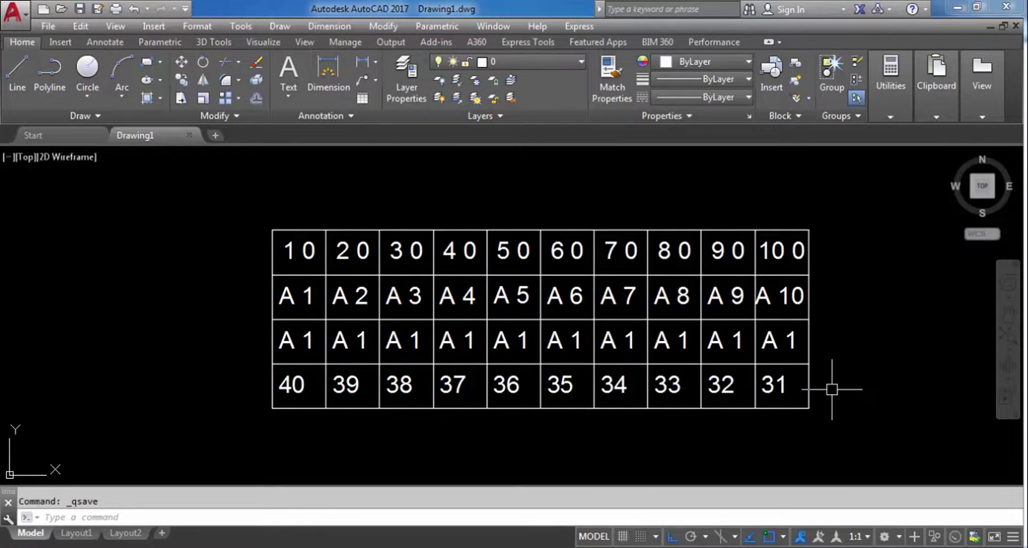
TCOUNT the bottom row in selection order, start 1 increment 1, overwriting 40–31 with 10–1
key("Escape")
type("TCOUNT")
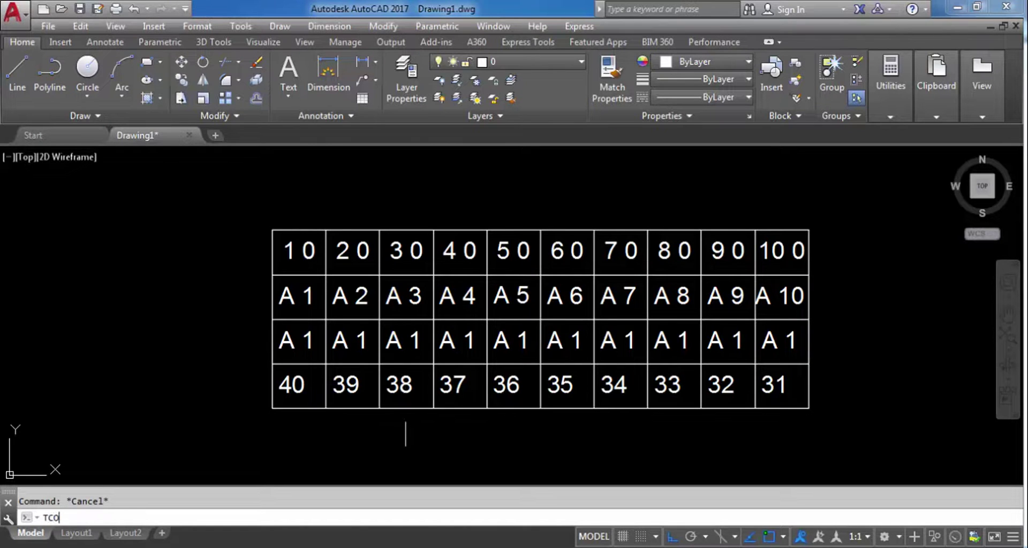
key("Return")
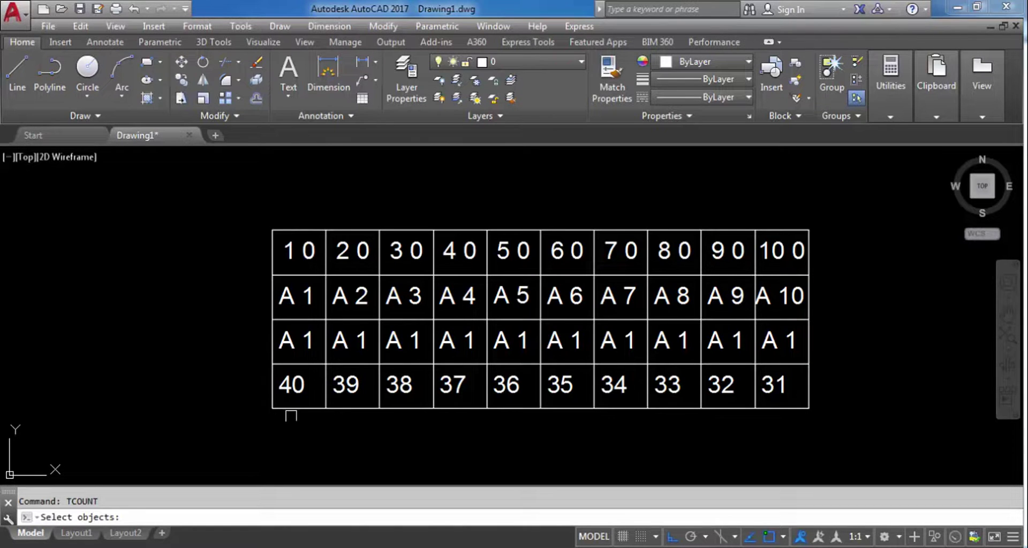
left_click(254, 368)
left_click(825, 403)
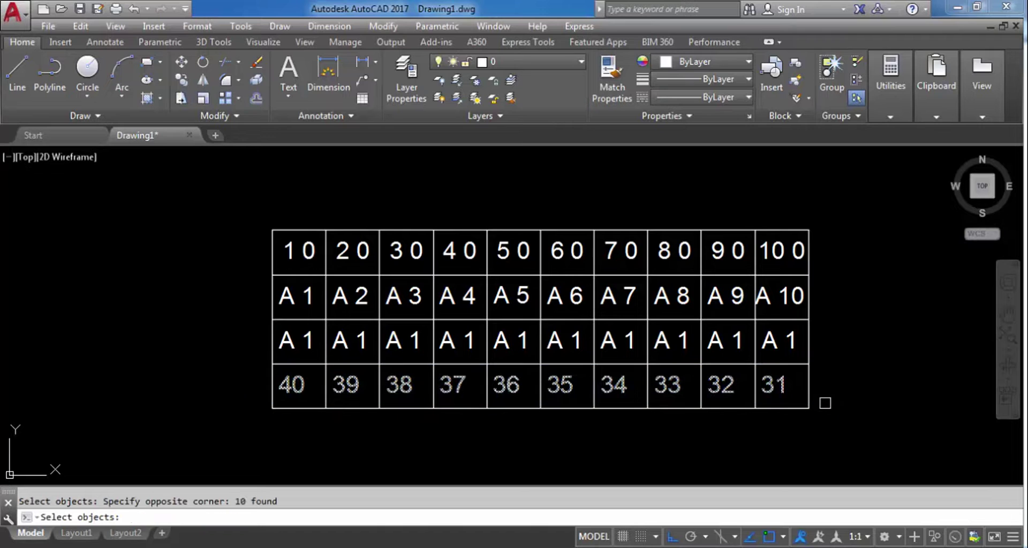
key("Return")
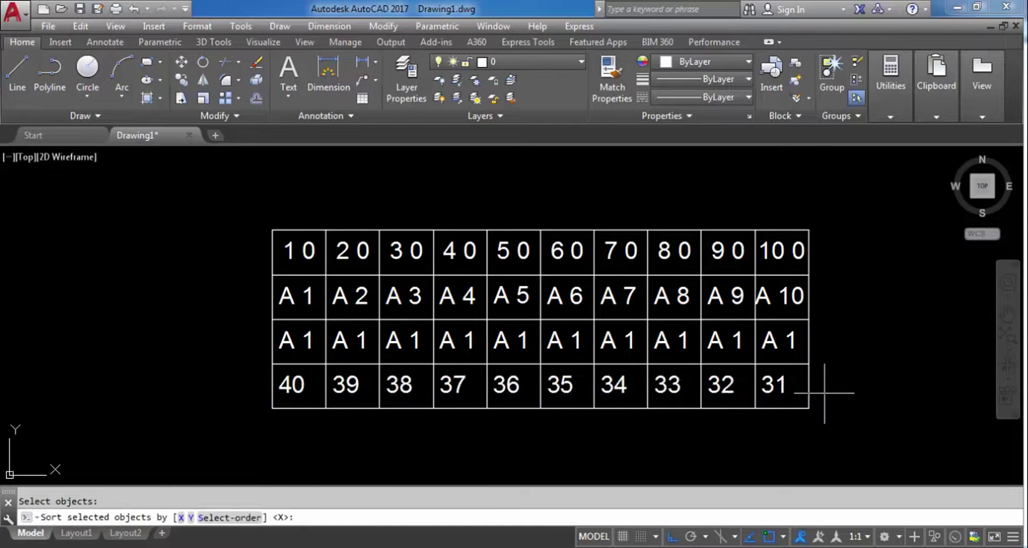
left_click(232, 517)
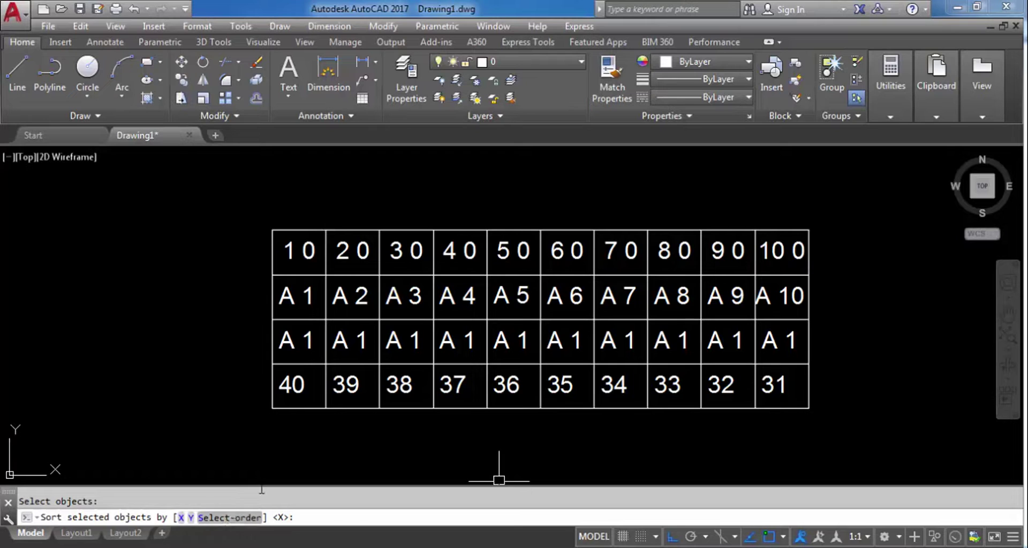
type("1")
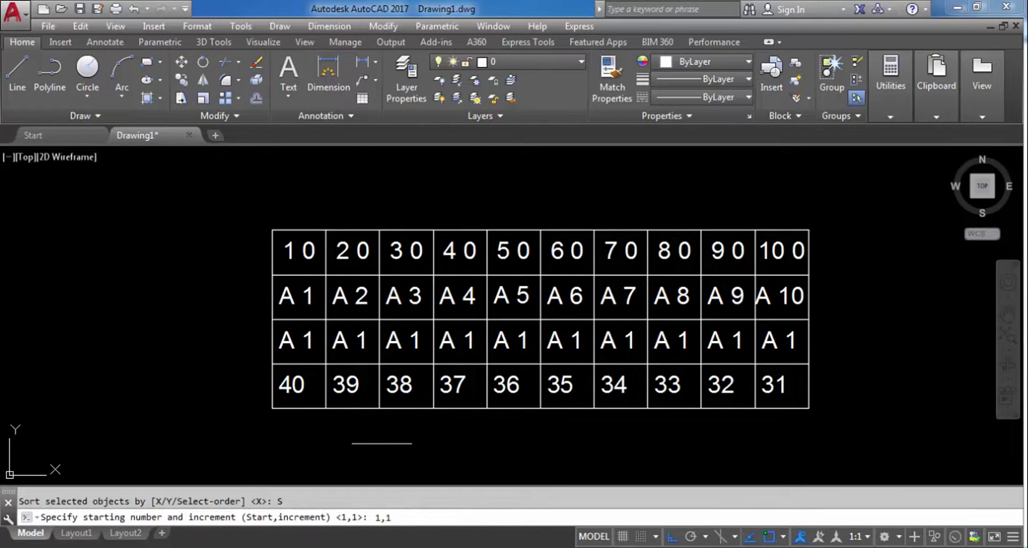
key("Return")
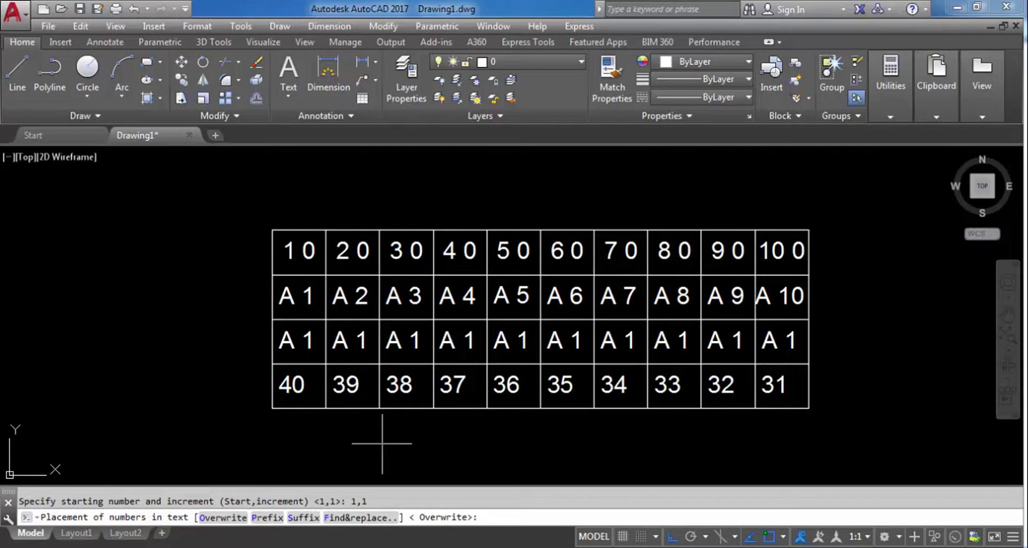
left_click(231, 519)
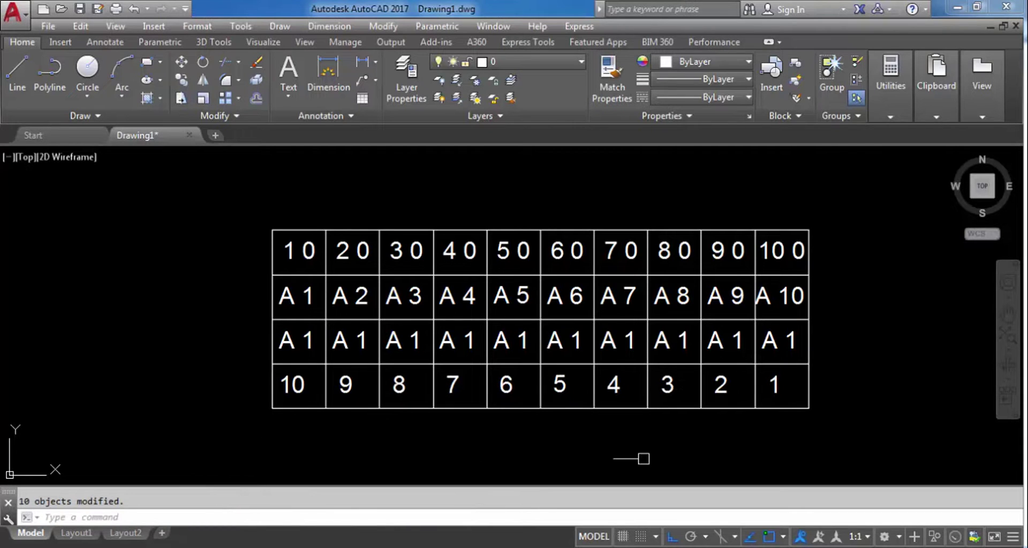